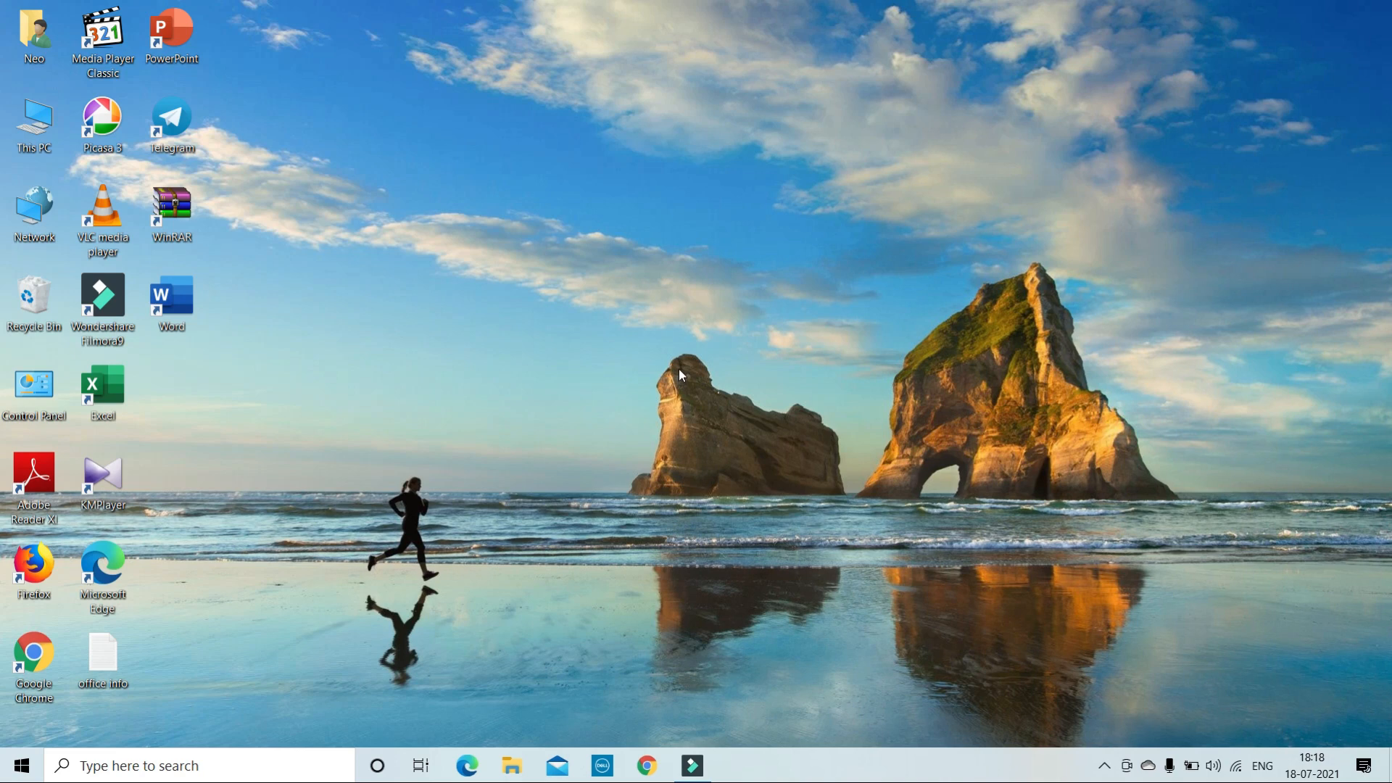
- Launch Google Chrome from the taskbar
click(648, 770)
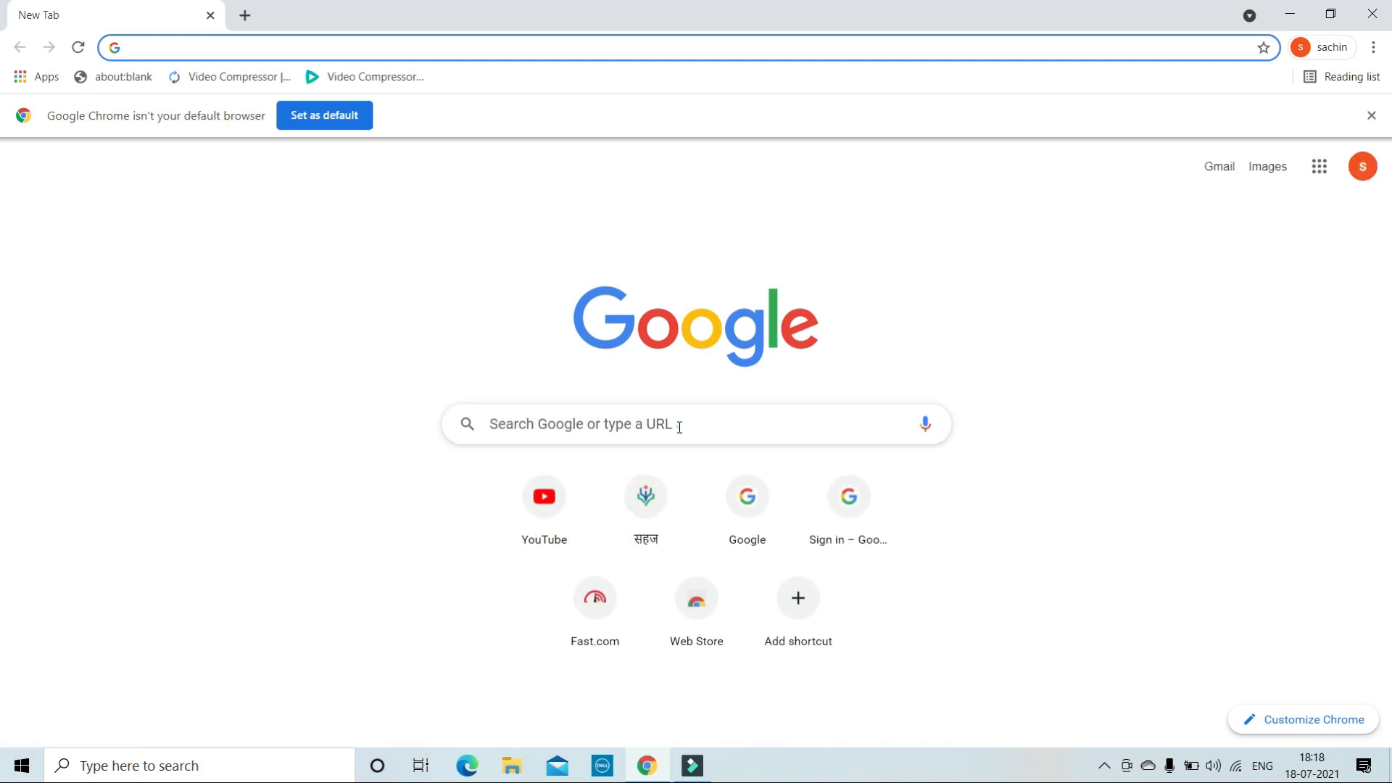
- Search Google for 'prerna up.in' and open the Mission Prerna website
click(679, 427)
text(prer)
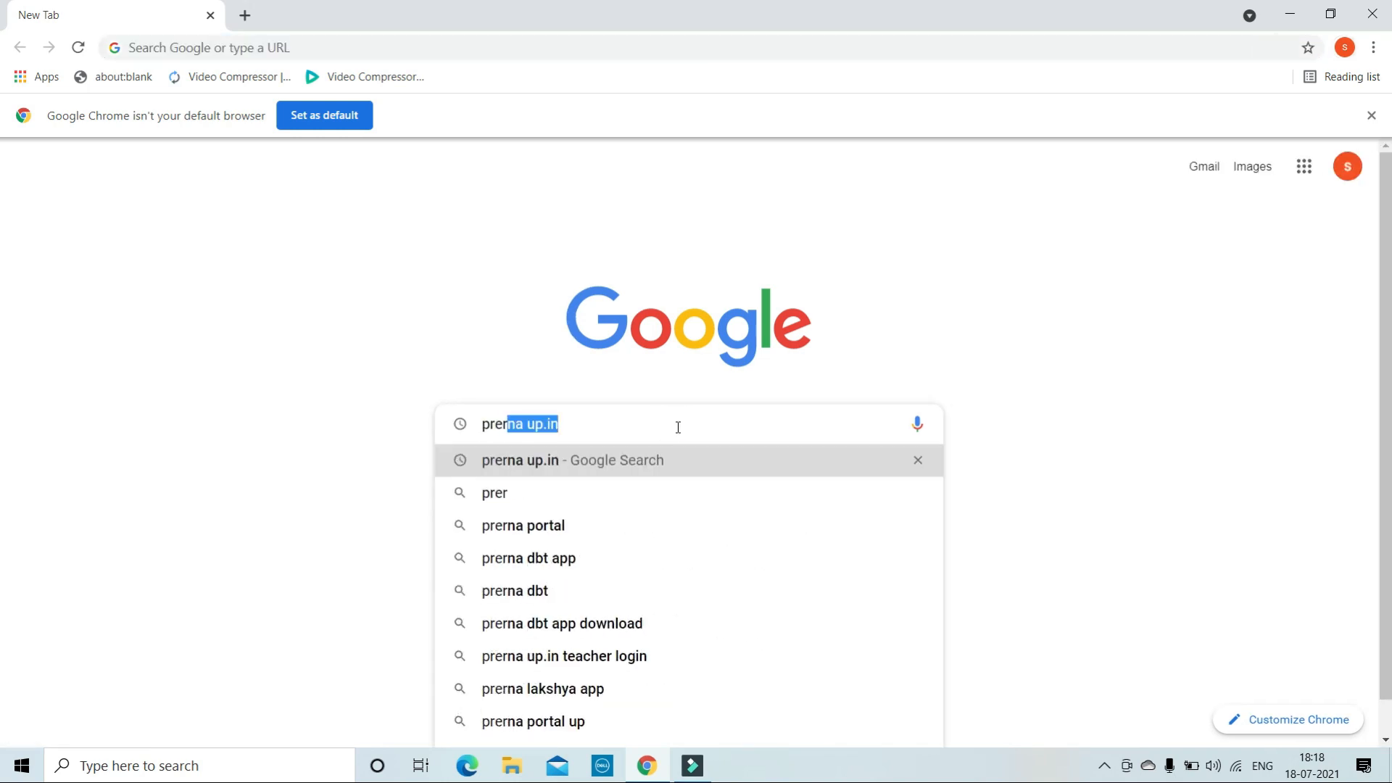
click(659, 461)
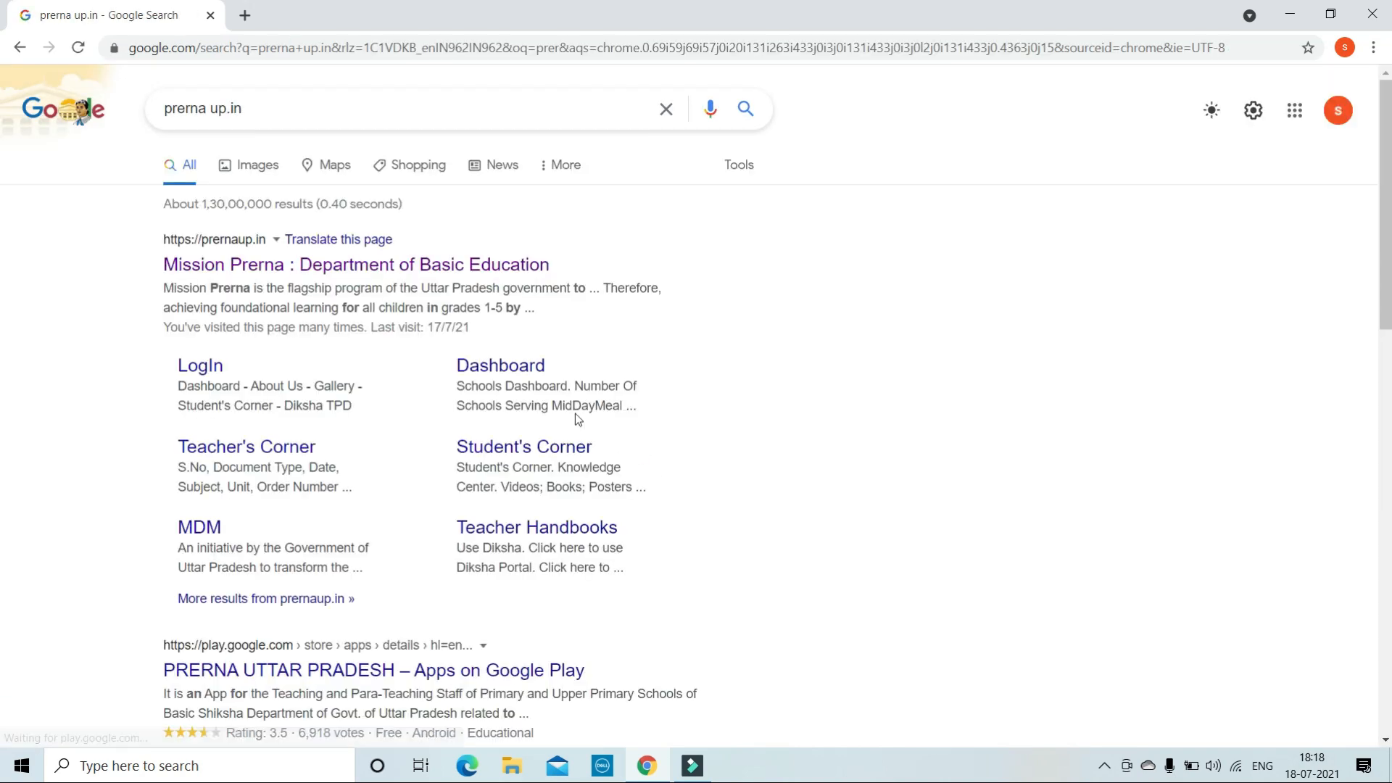
click(221, 267)
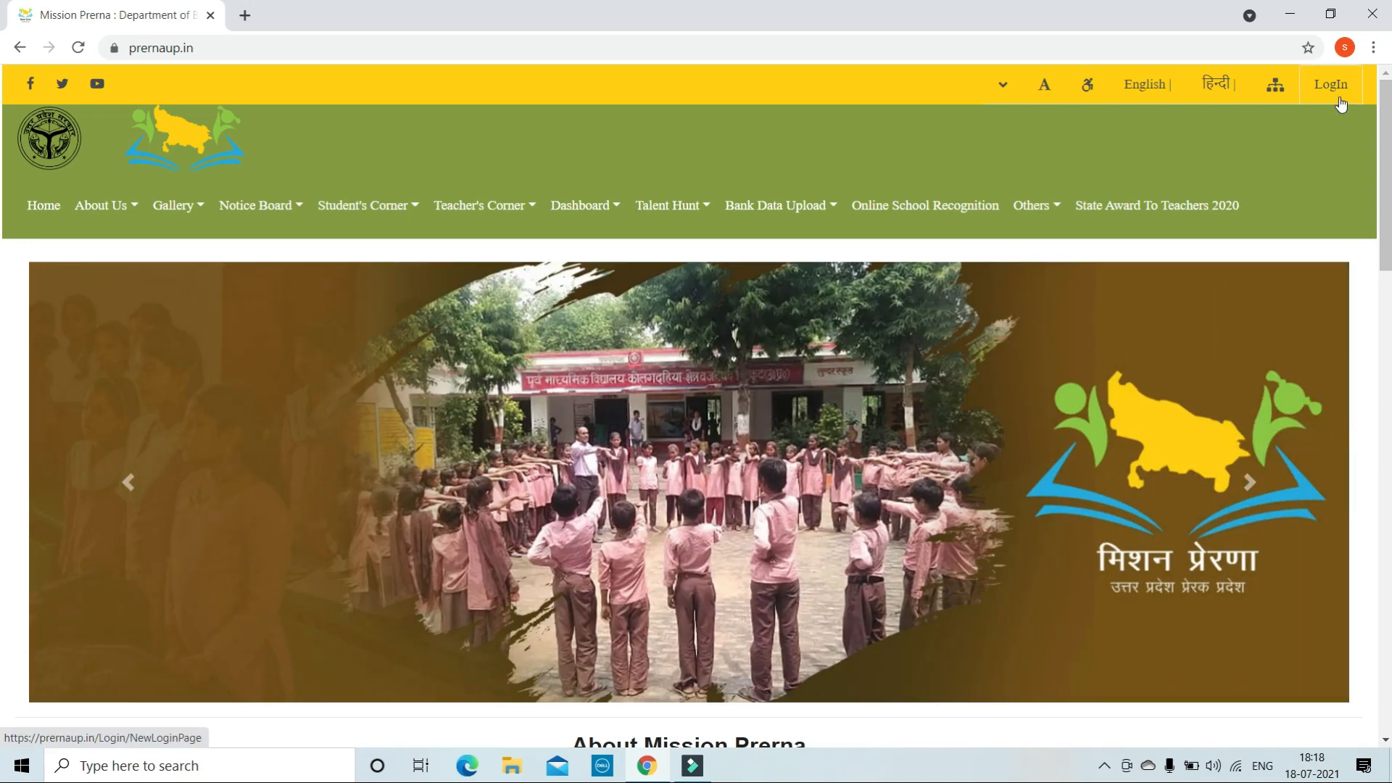
- In Bank Data Upload's Teacher LogIn, verify the registered mobile number for Student Enrollment and request an OTP
click(773, 208)
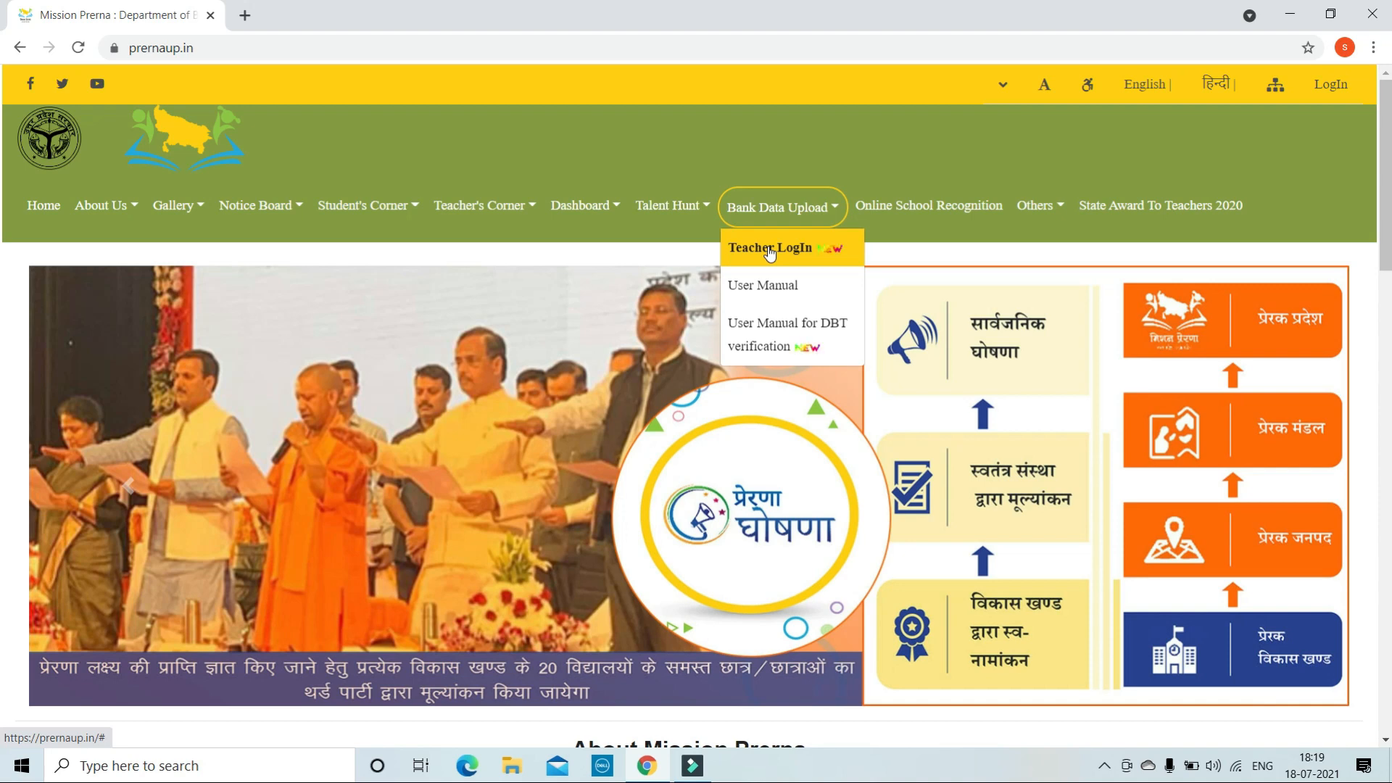
click(768, 248)
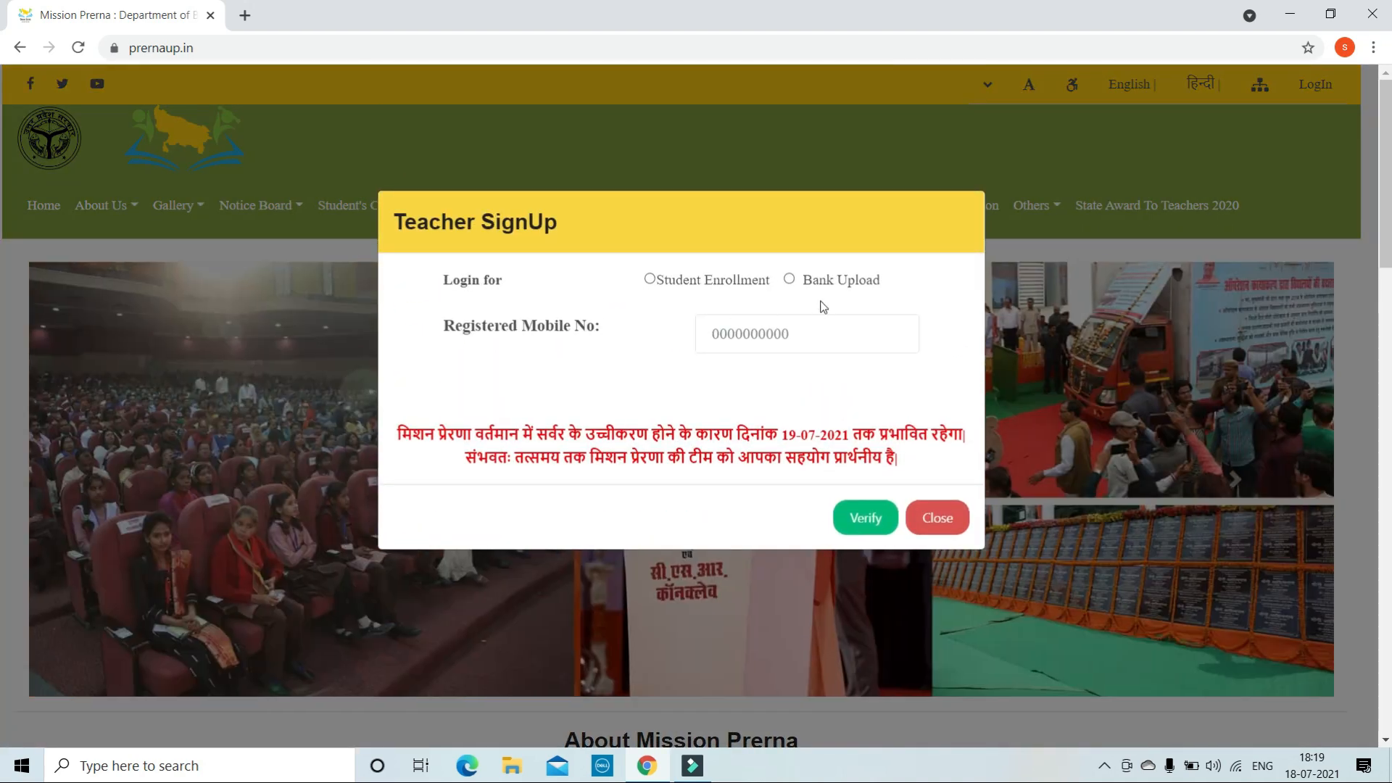
click(652, 281)
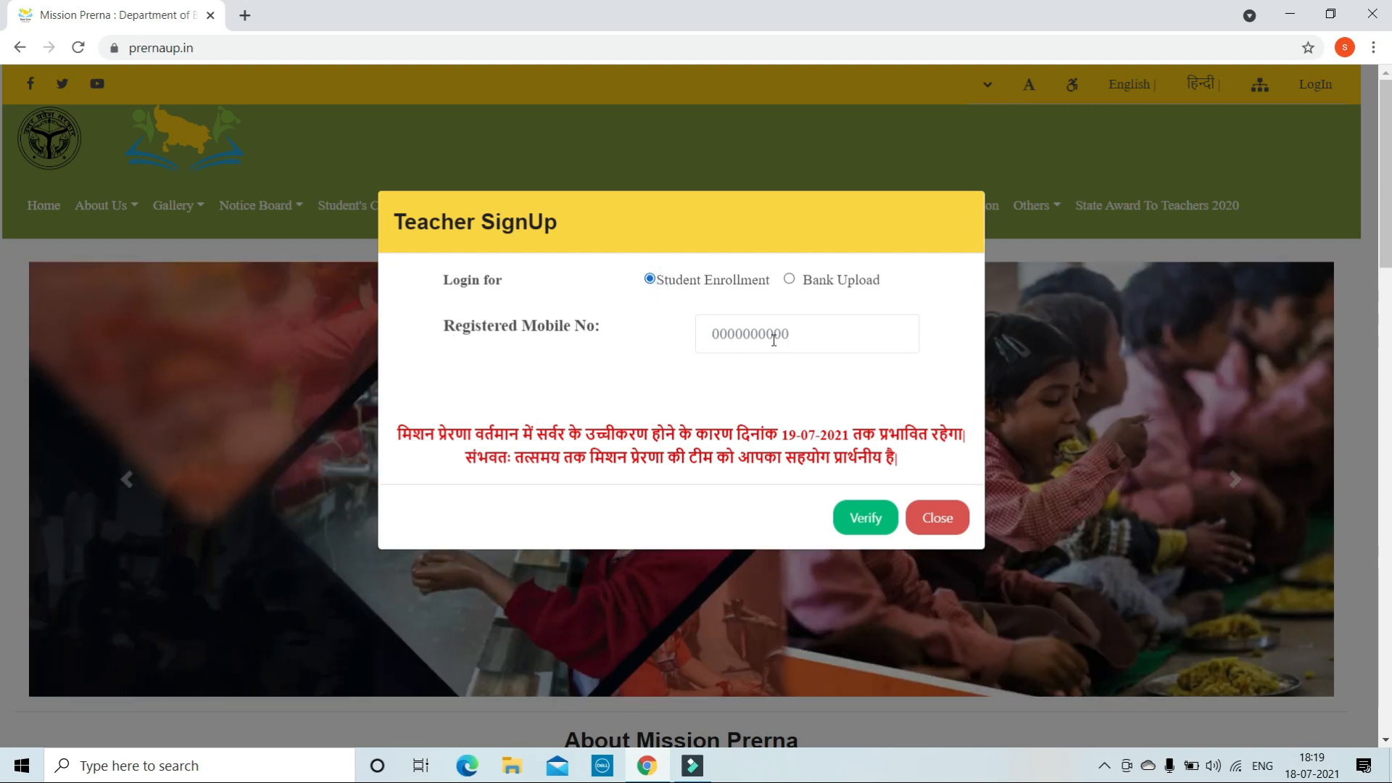
click(796, 332)
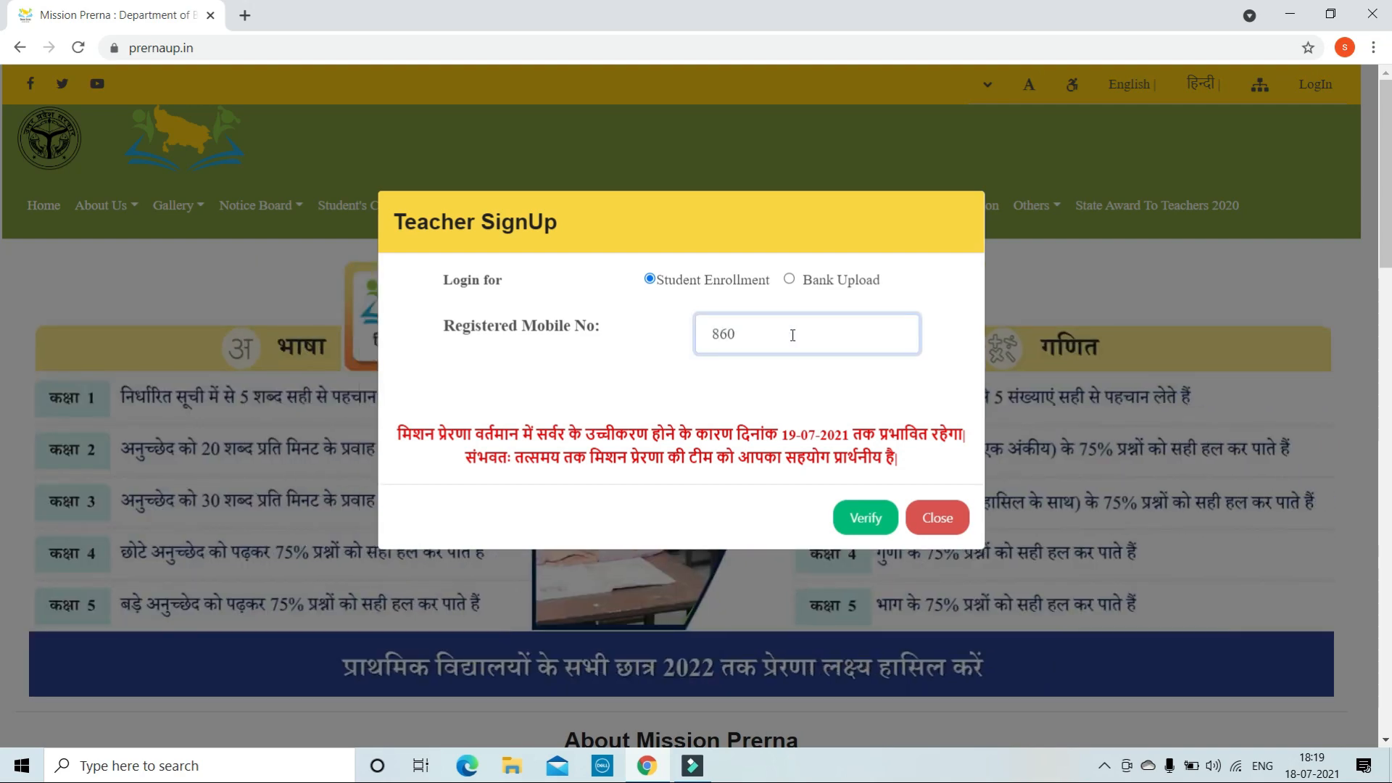
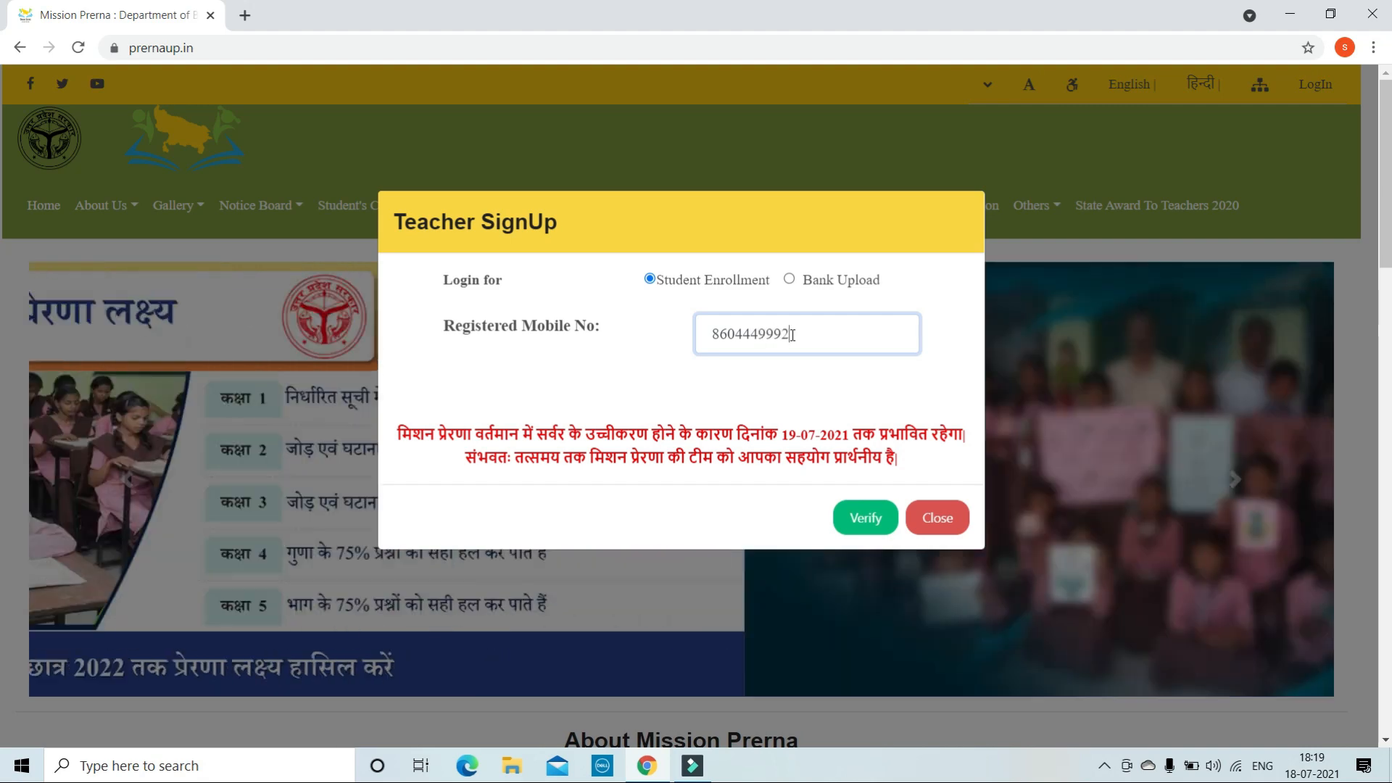
click(865, 530)
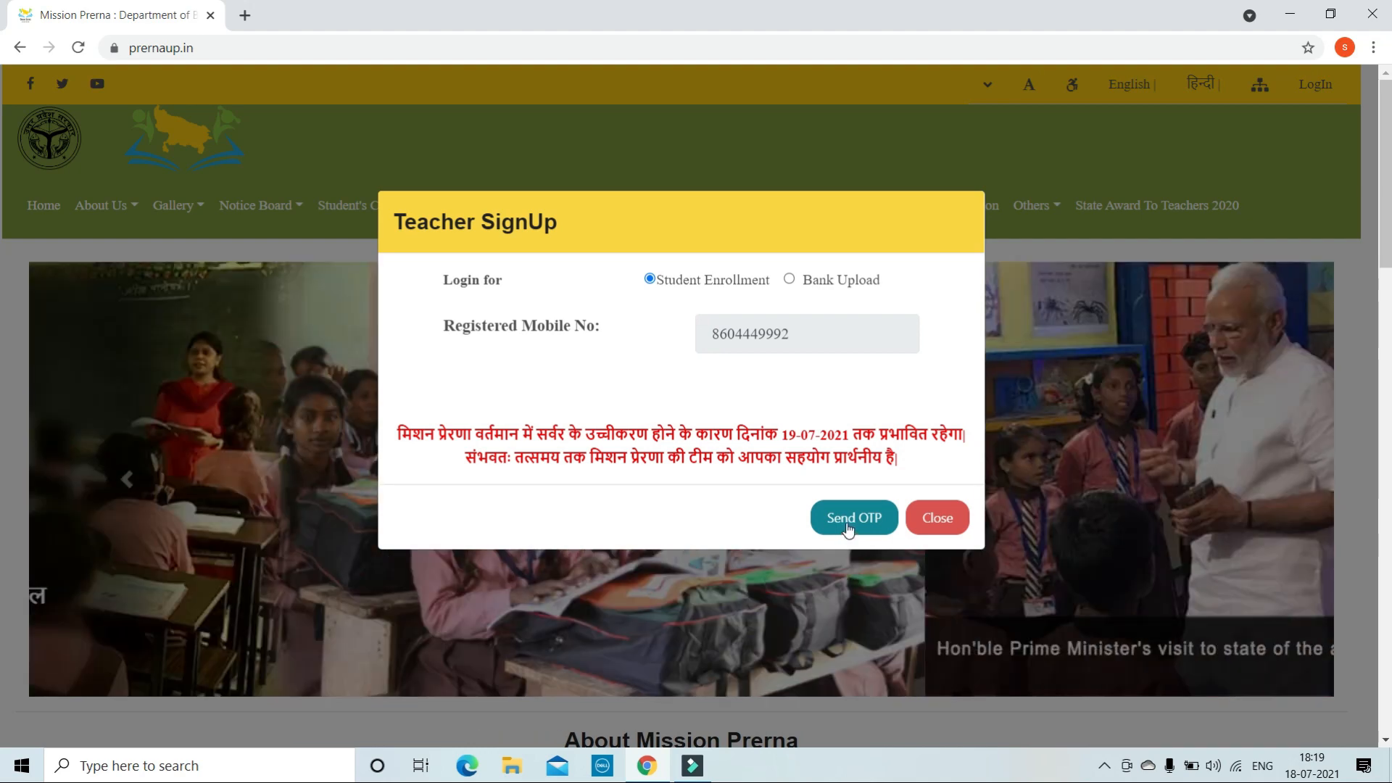
click(849, 528)
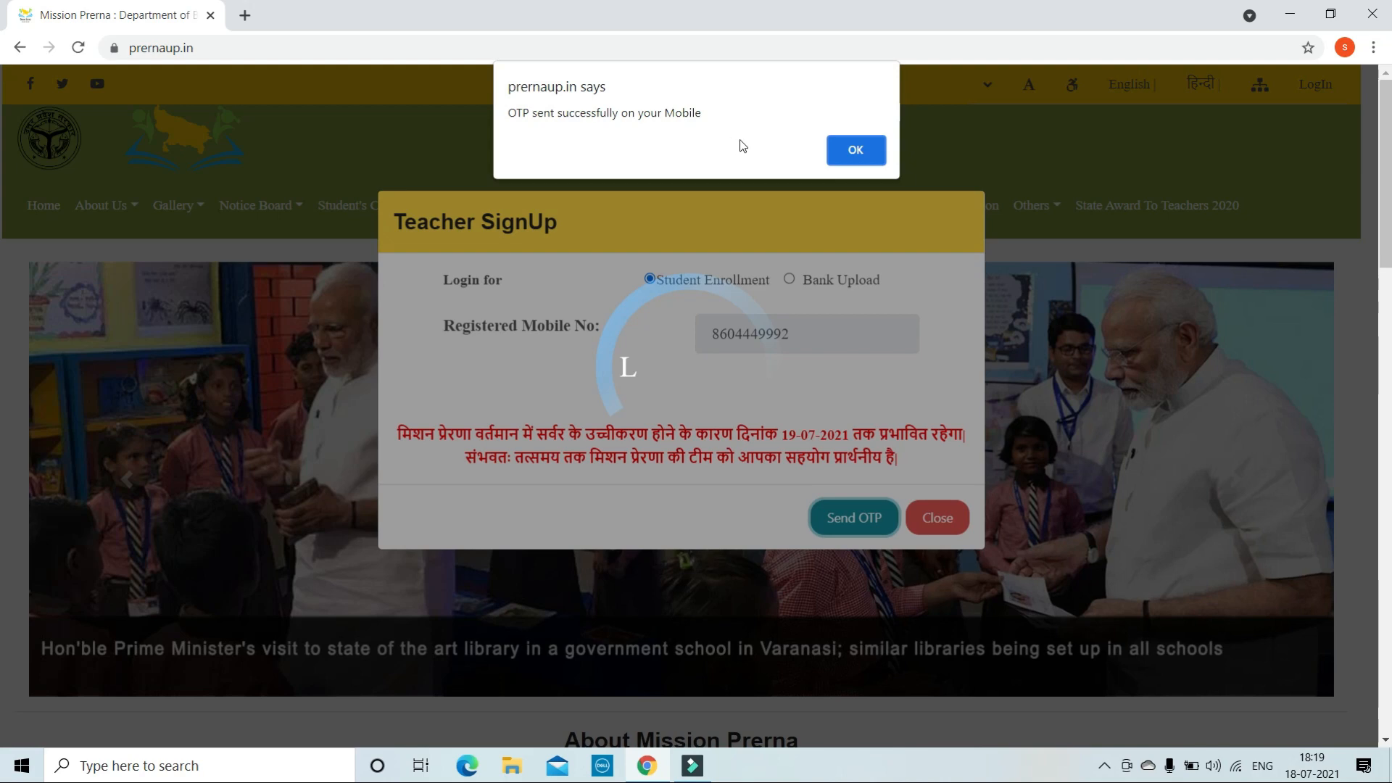
- Dismiss the OTP confirmation, enter the received OTP and log in
click(857, 151)
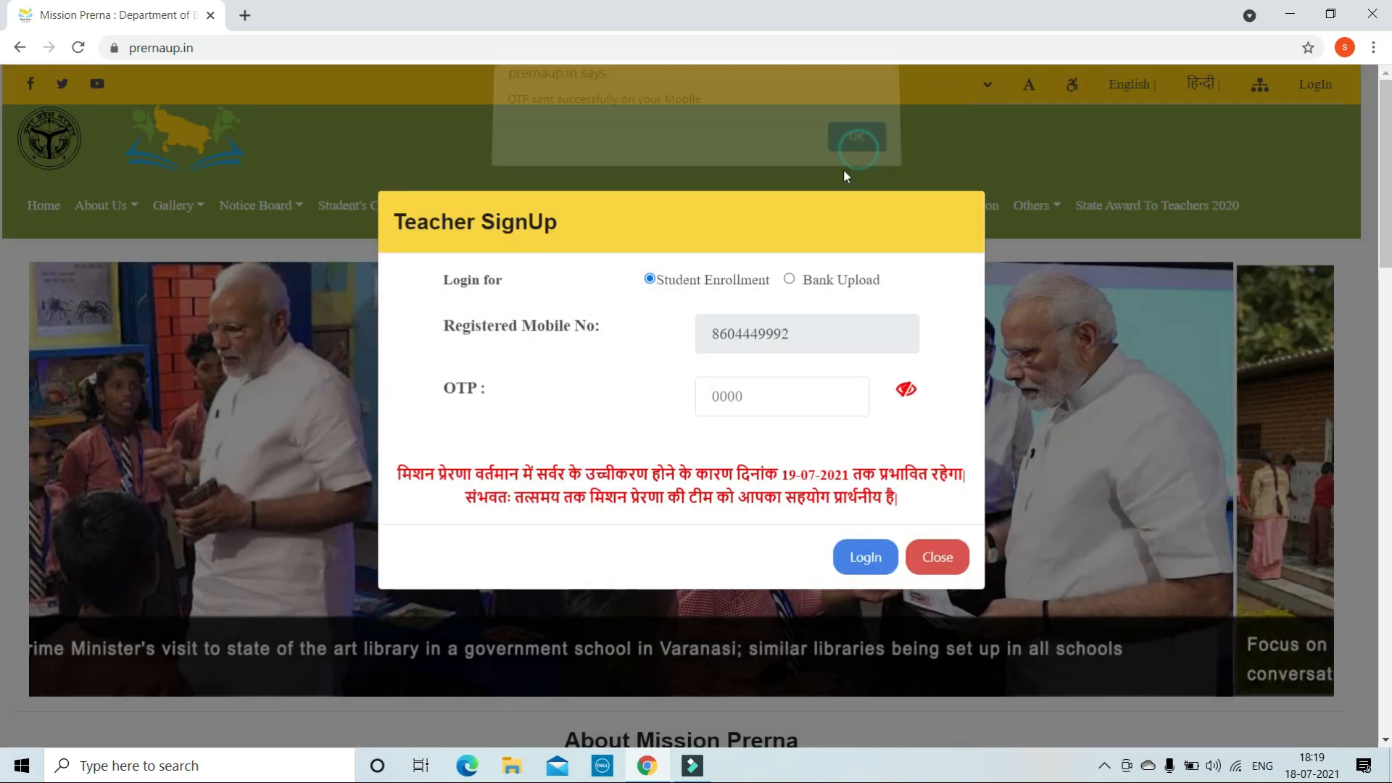
click(779, 392)
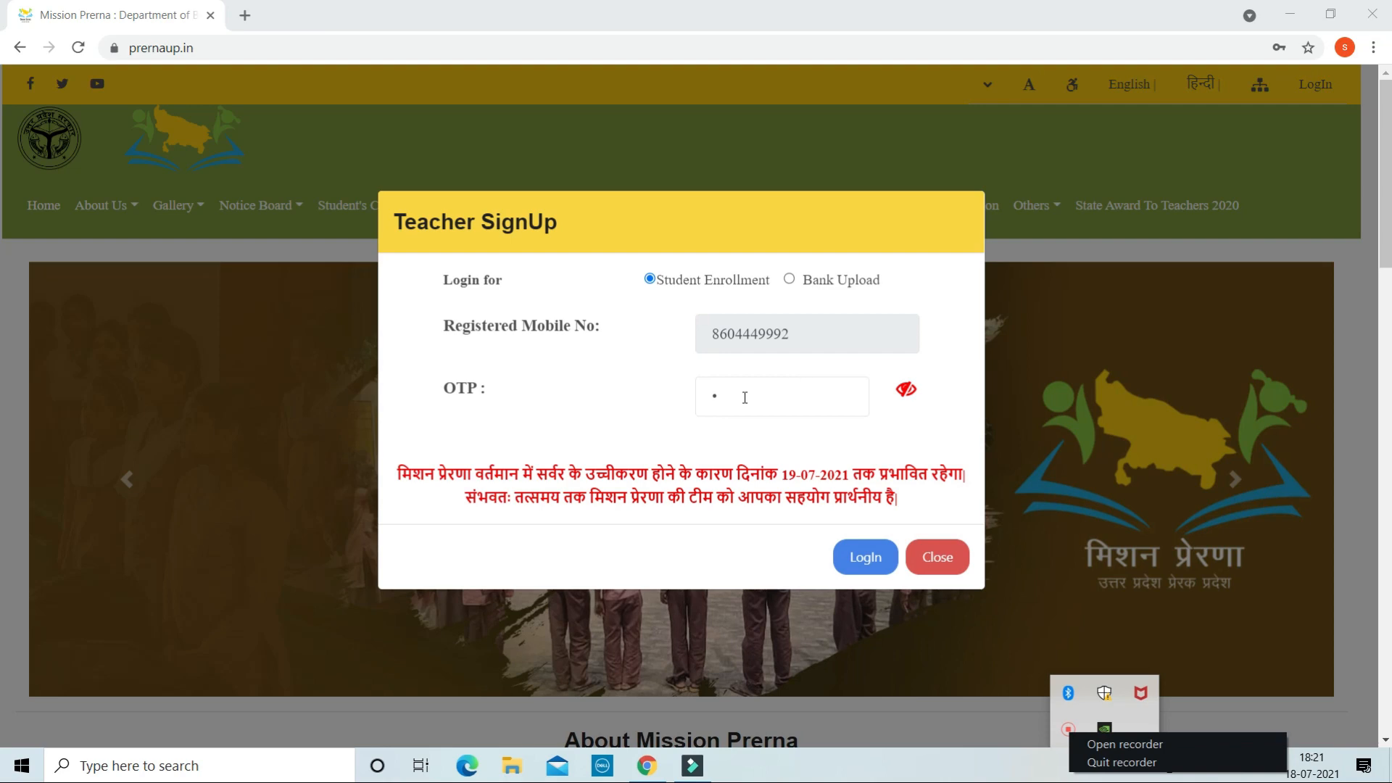
click(745, 397)
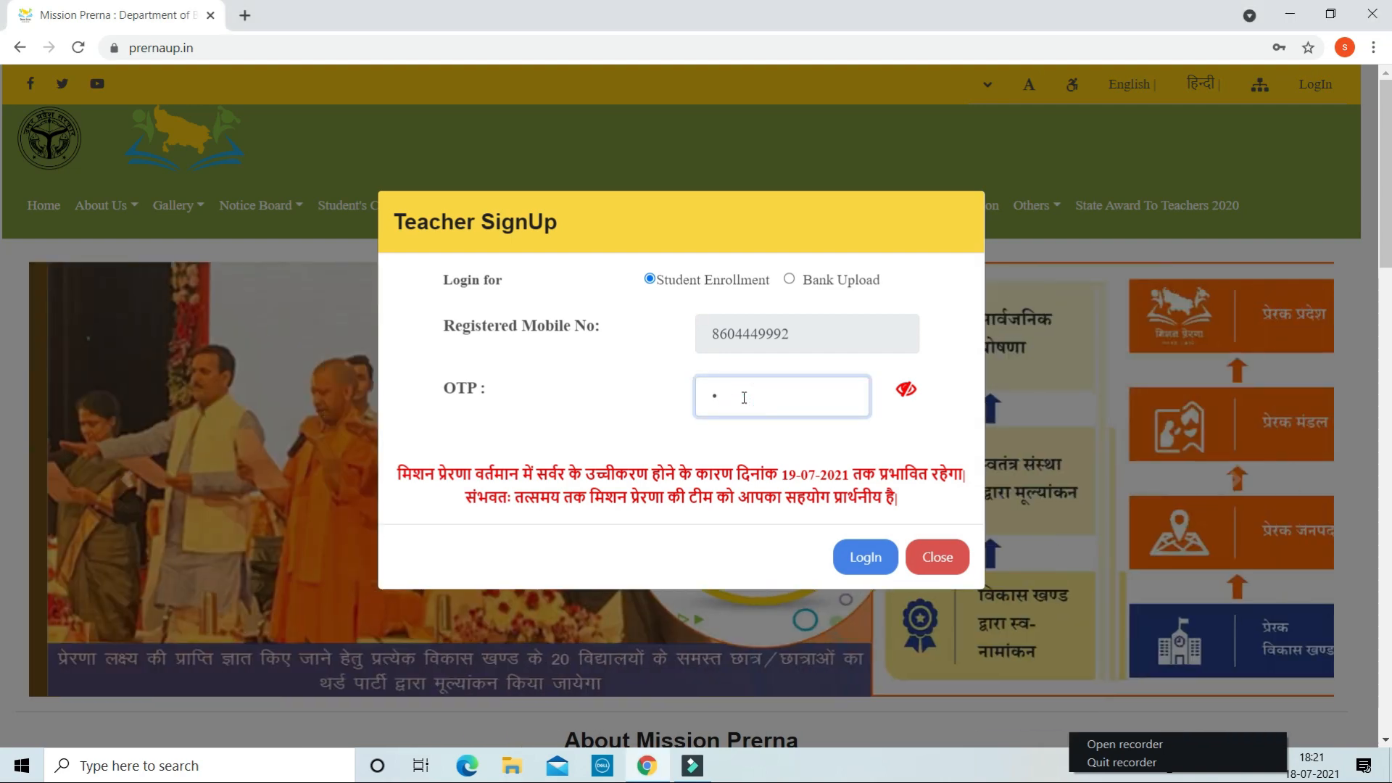
text(00)
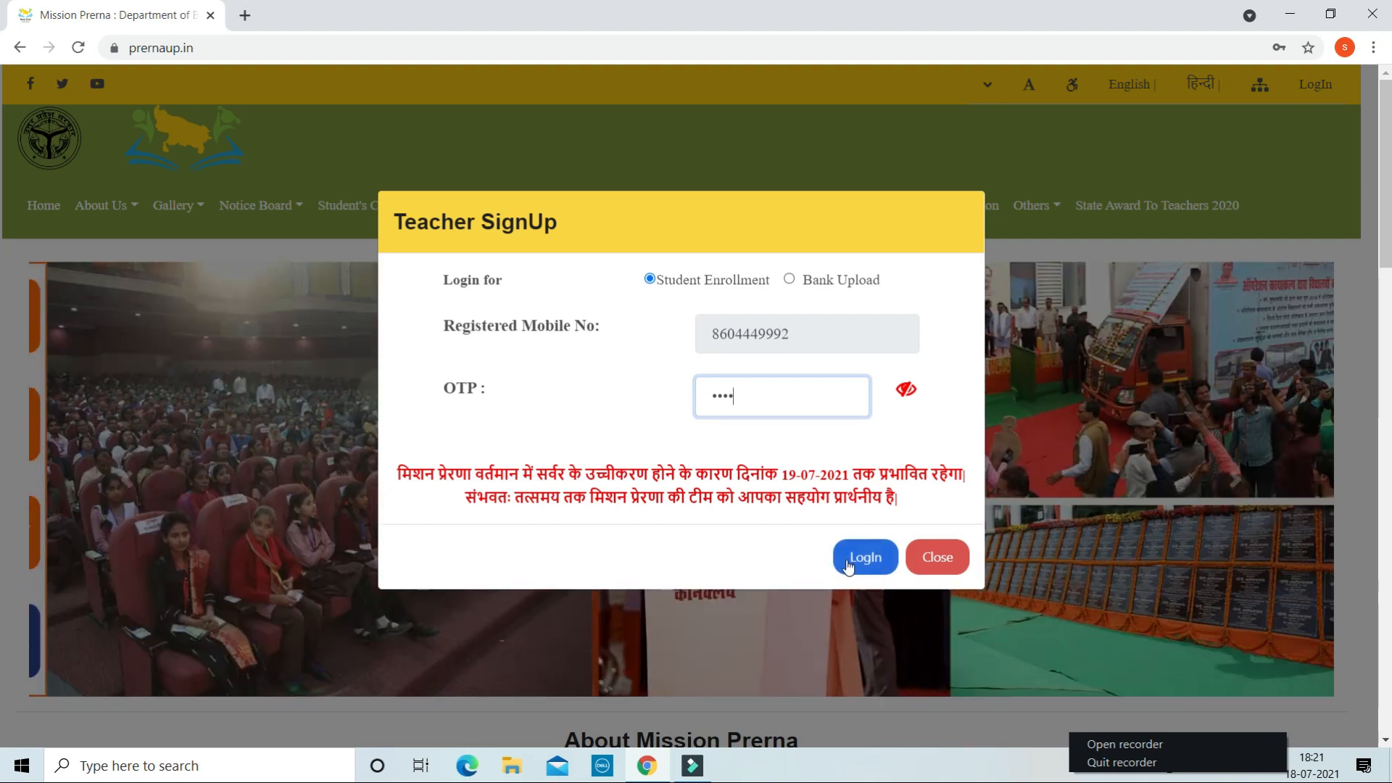
click(846, 560)
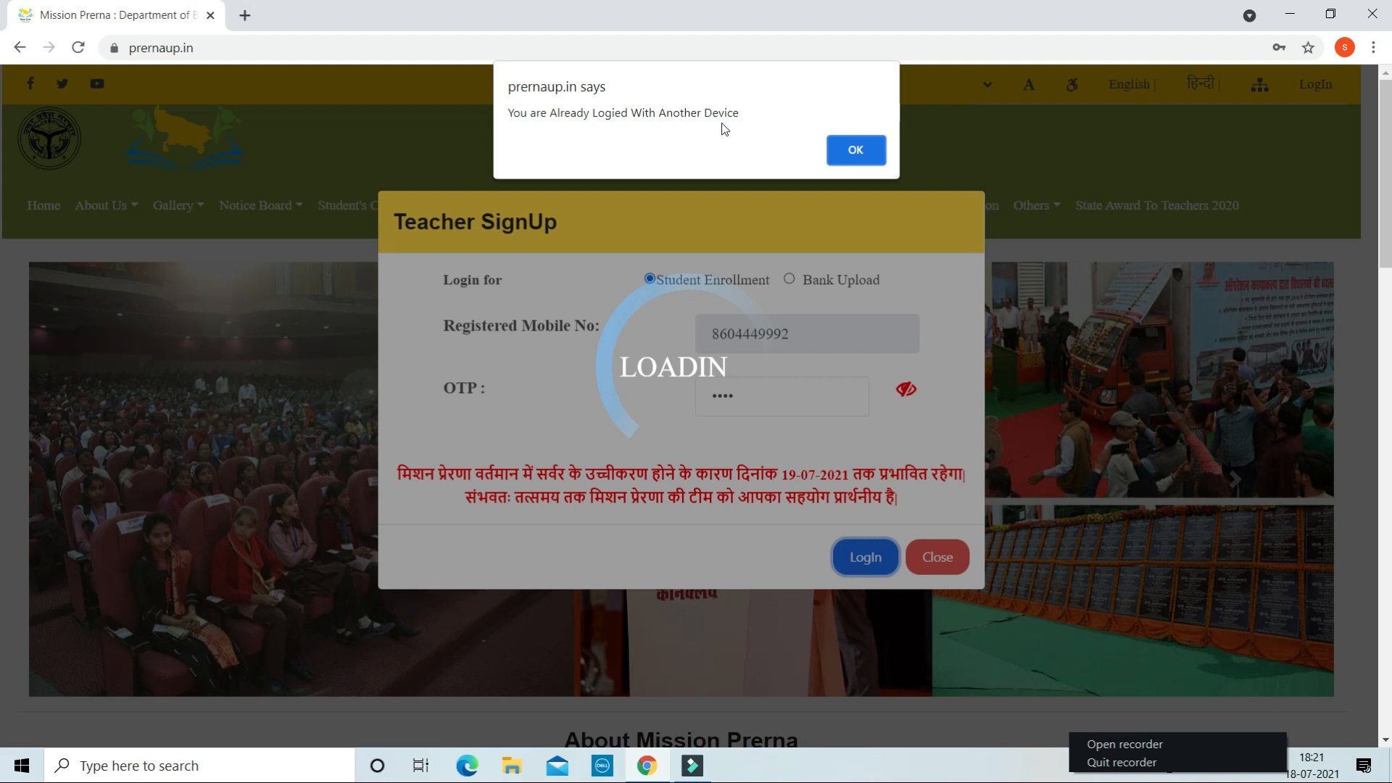
- Log out the session on the other device and continue the login
click(850, 152)
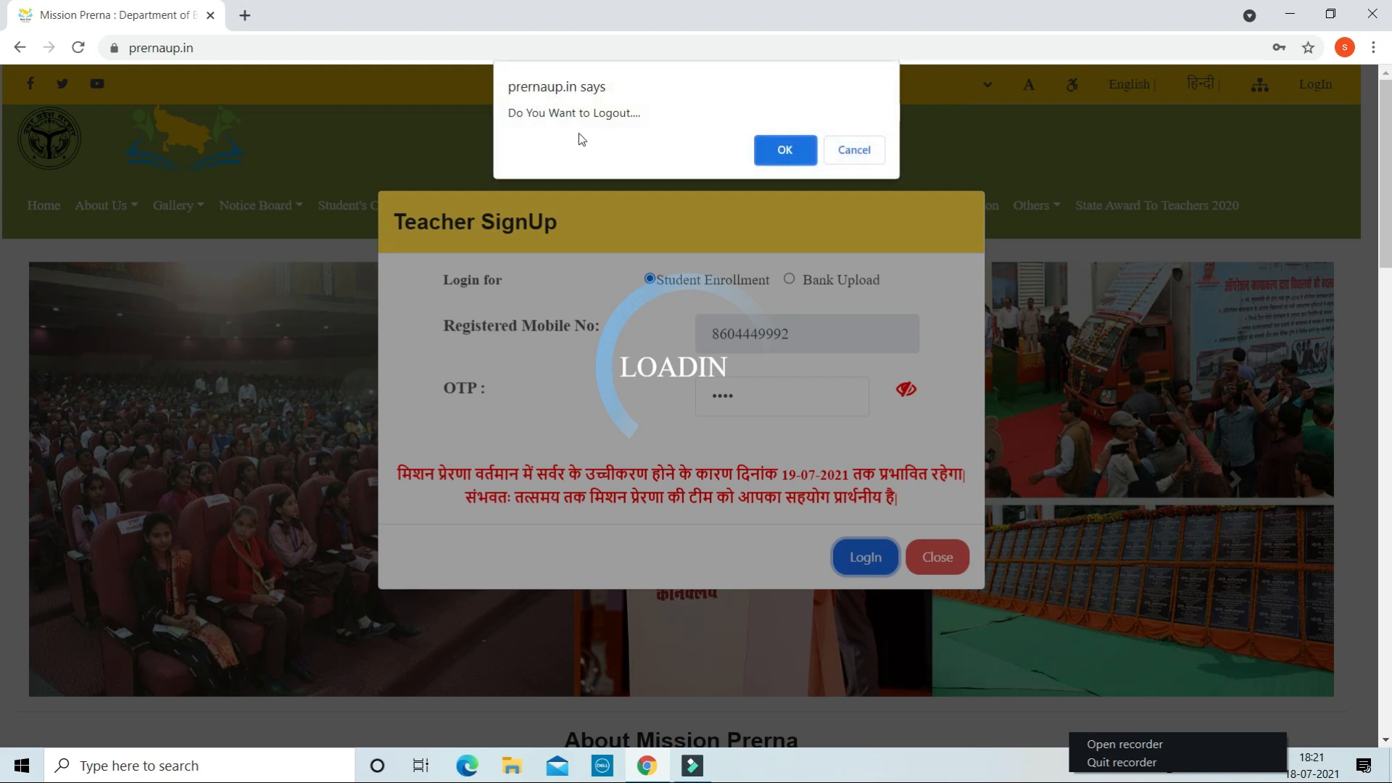
click(780, 154)
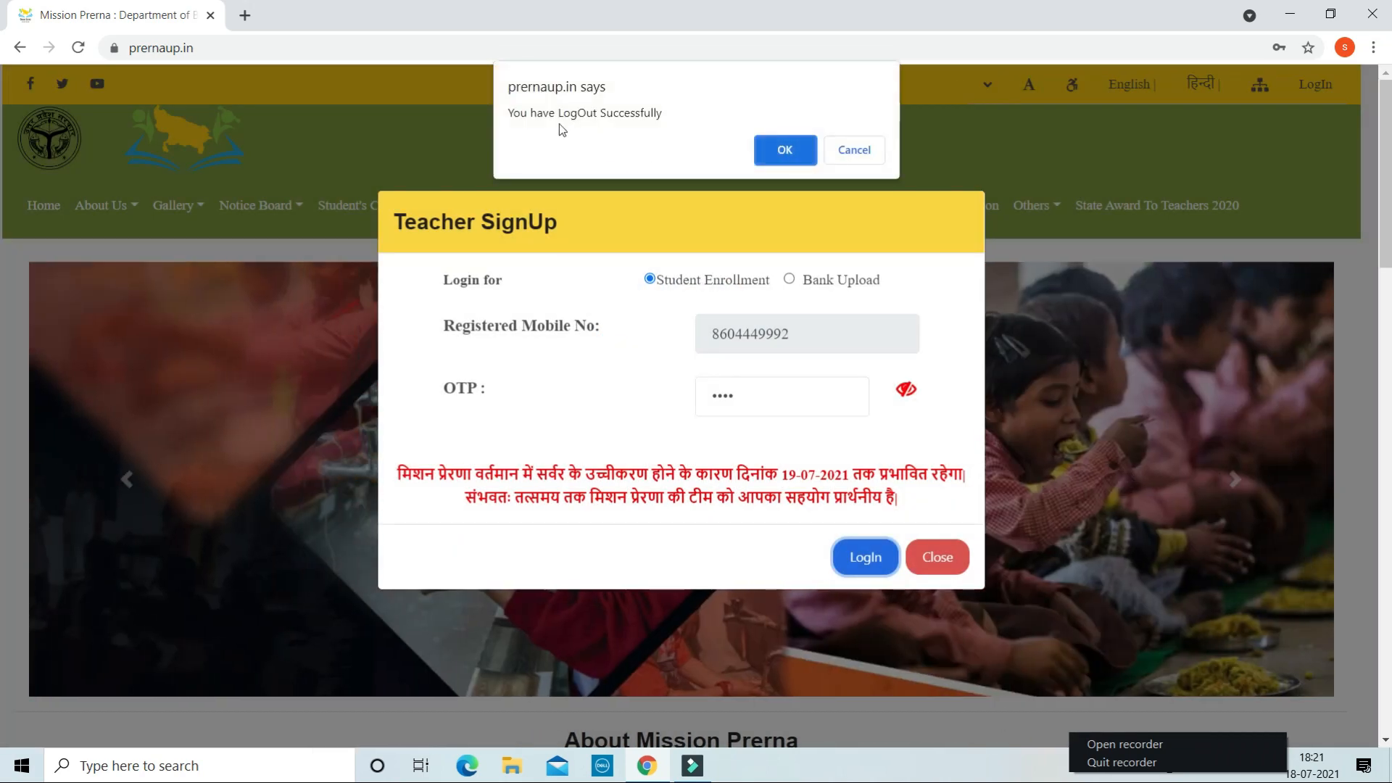
click(772, 150)
click(786, 153)
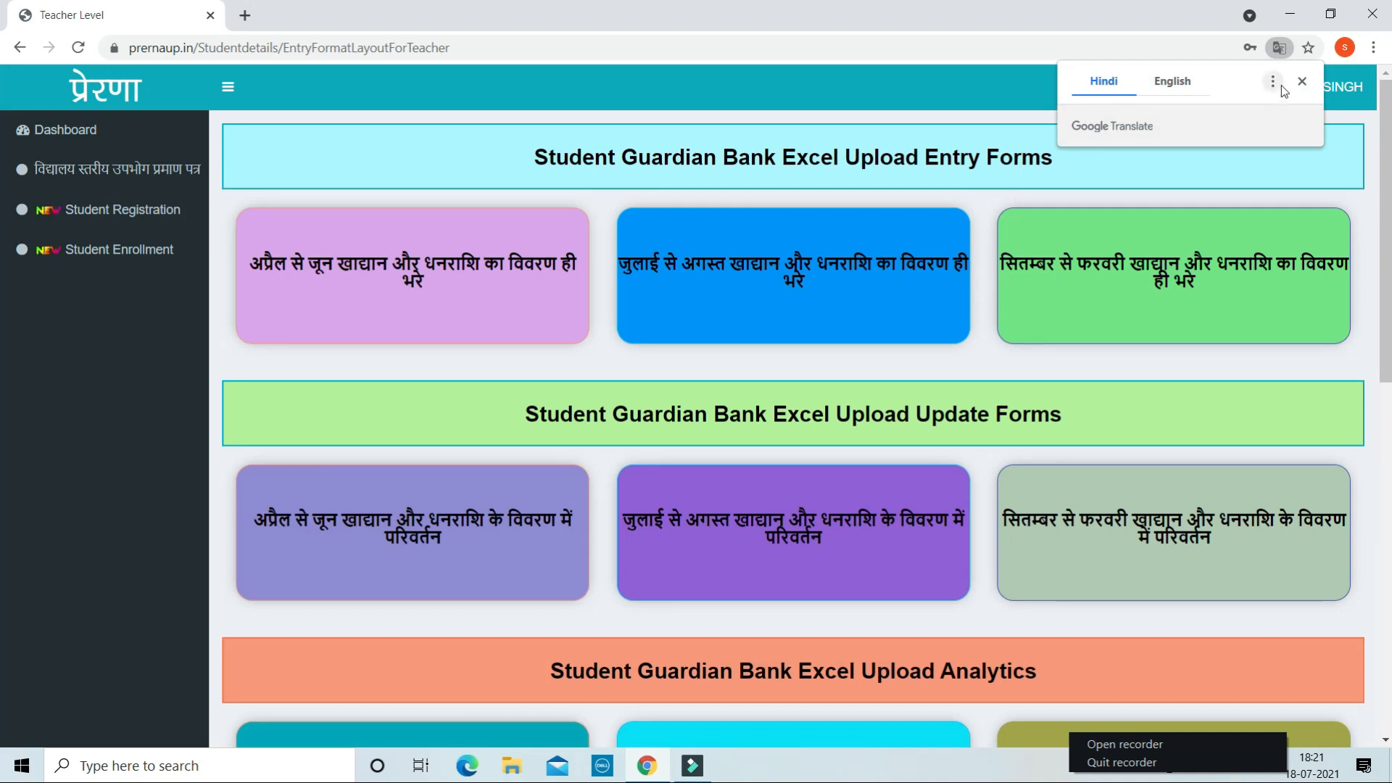
- Dismiss the translation offer and go to Student Registration in the sidebar
click(1302, 82)
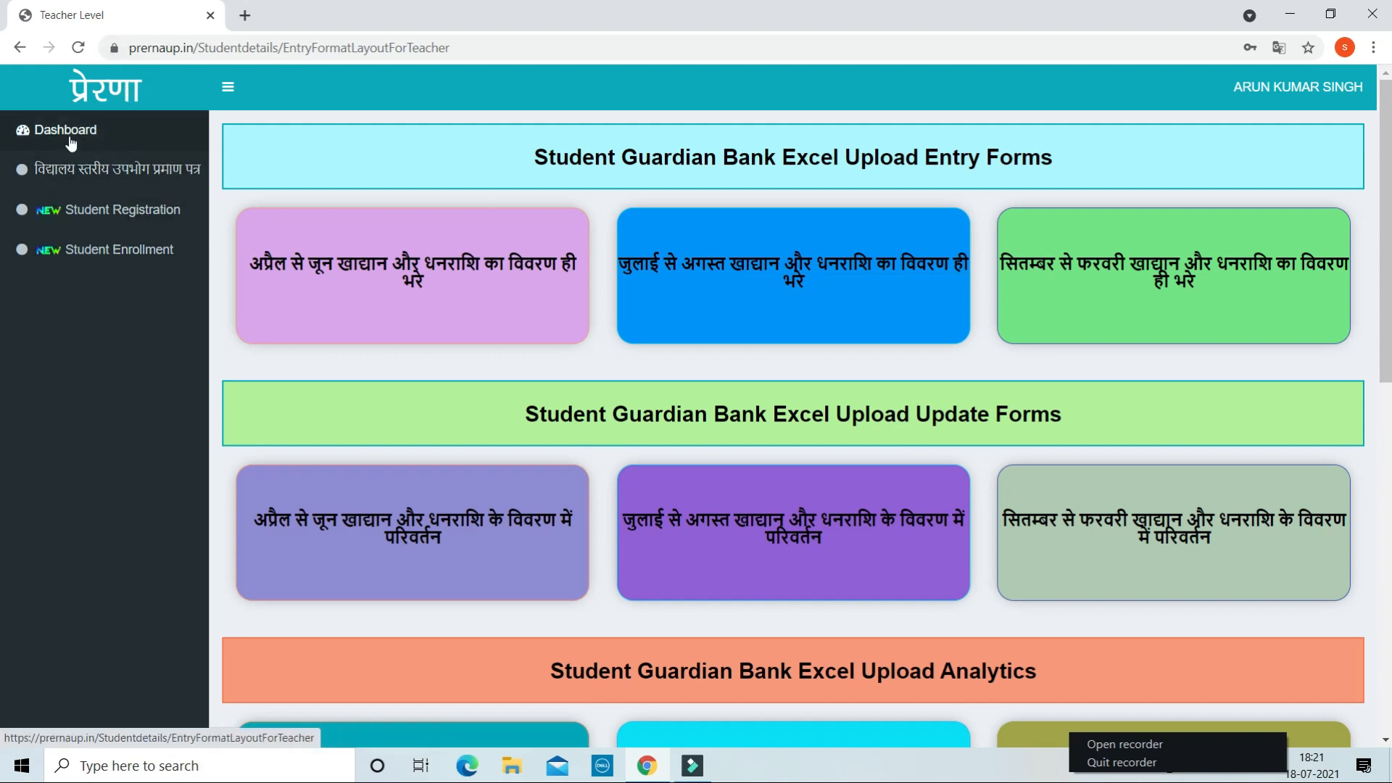
click(126, 212)
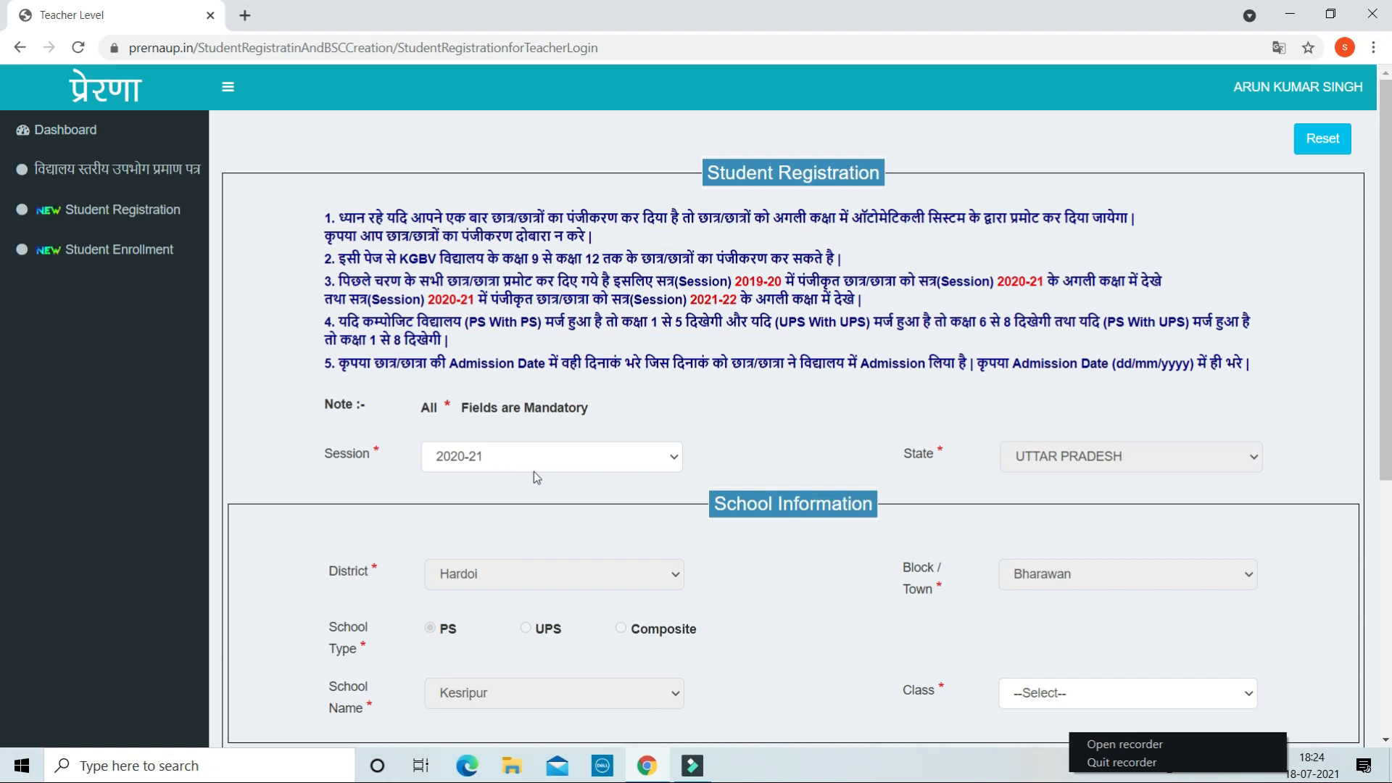
click(676, 457)
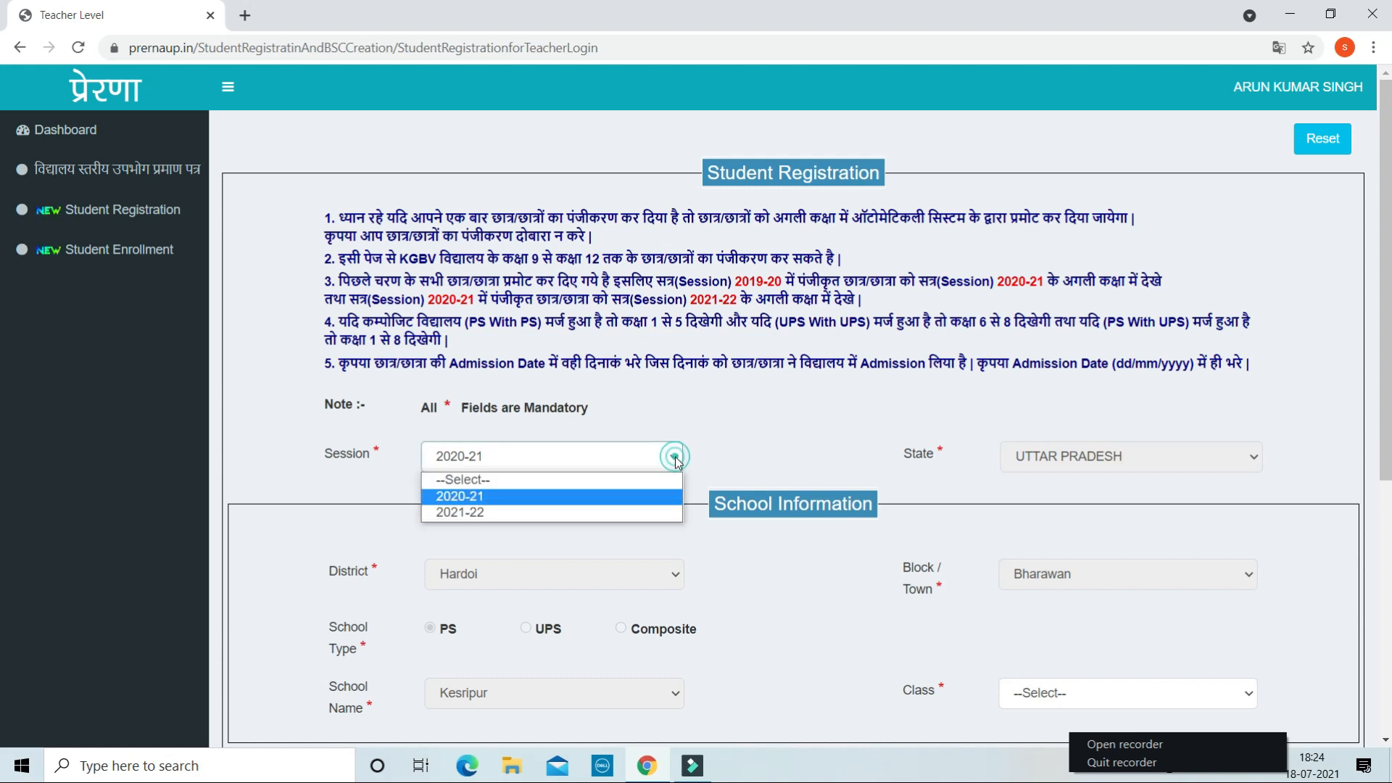
click(633, 512)
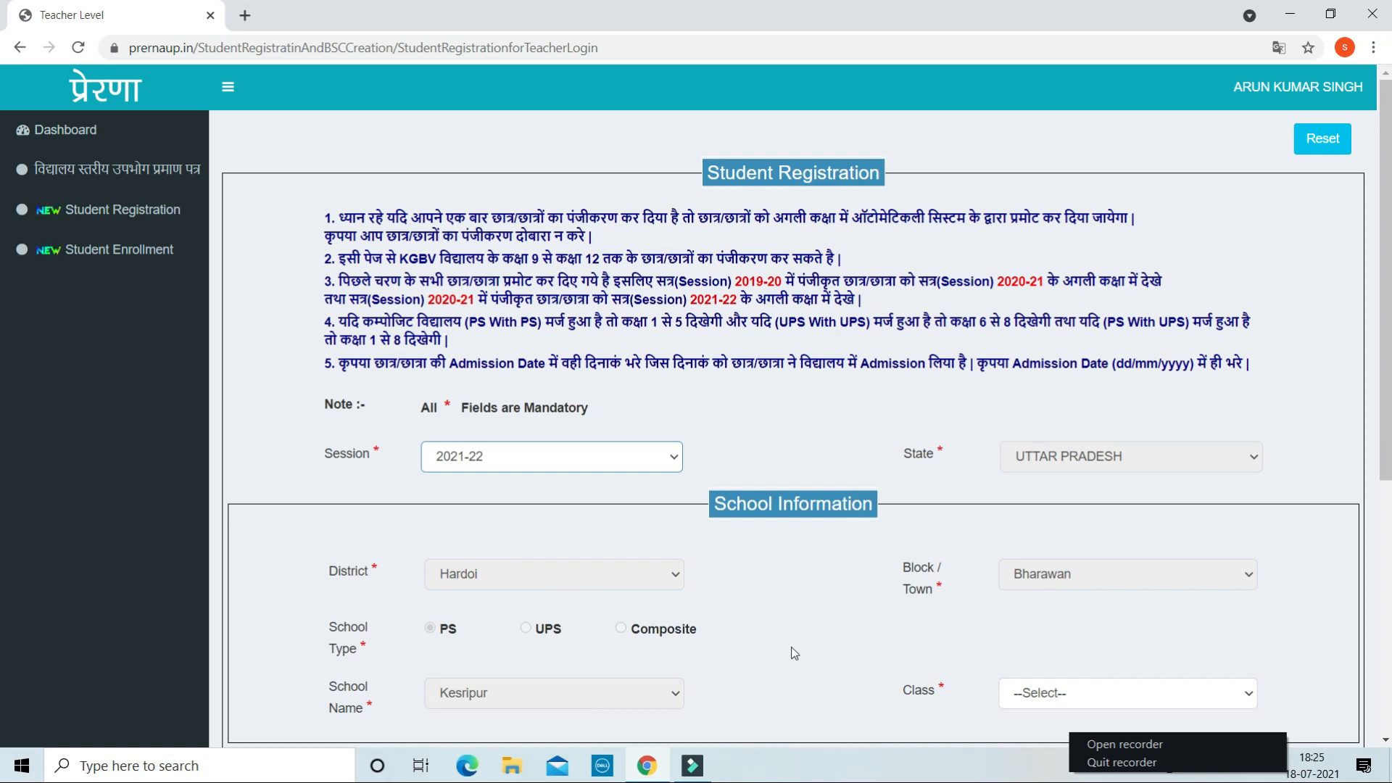
click(1384, 741)
click(1385, 741)
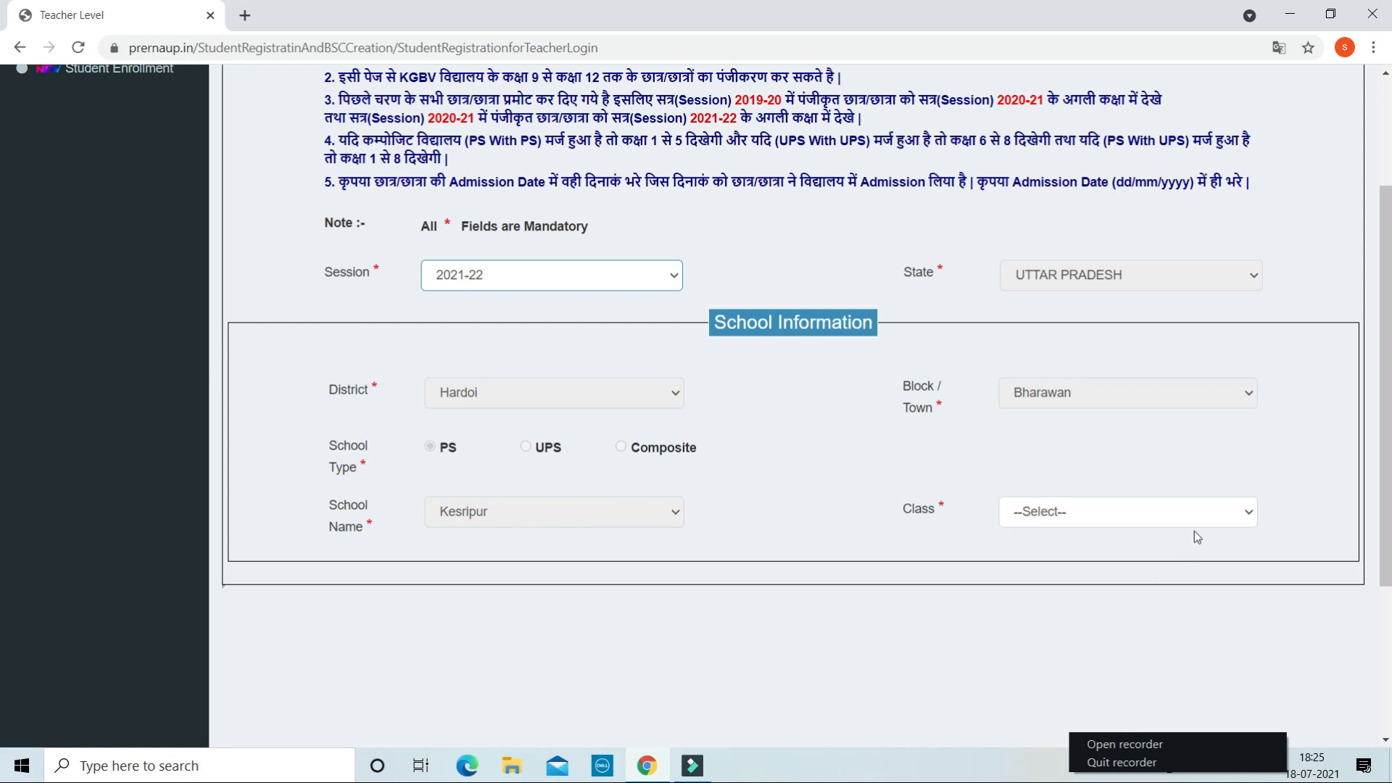
- Choose Level - I as the class and scroll down to the Student Information fields
click(1230, 515)
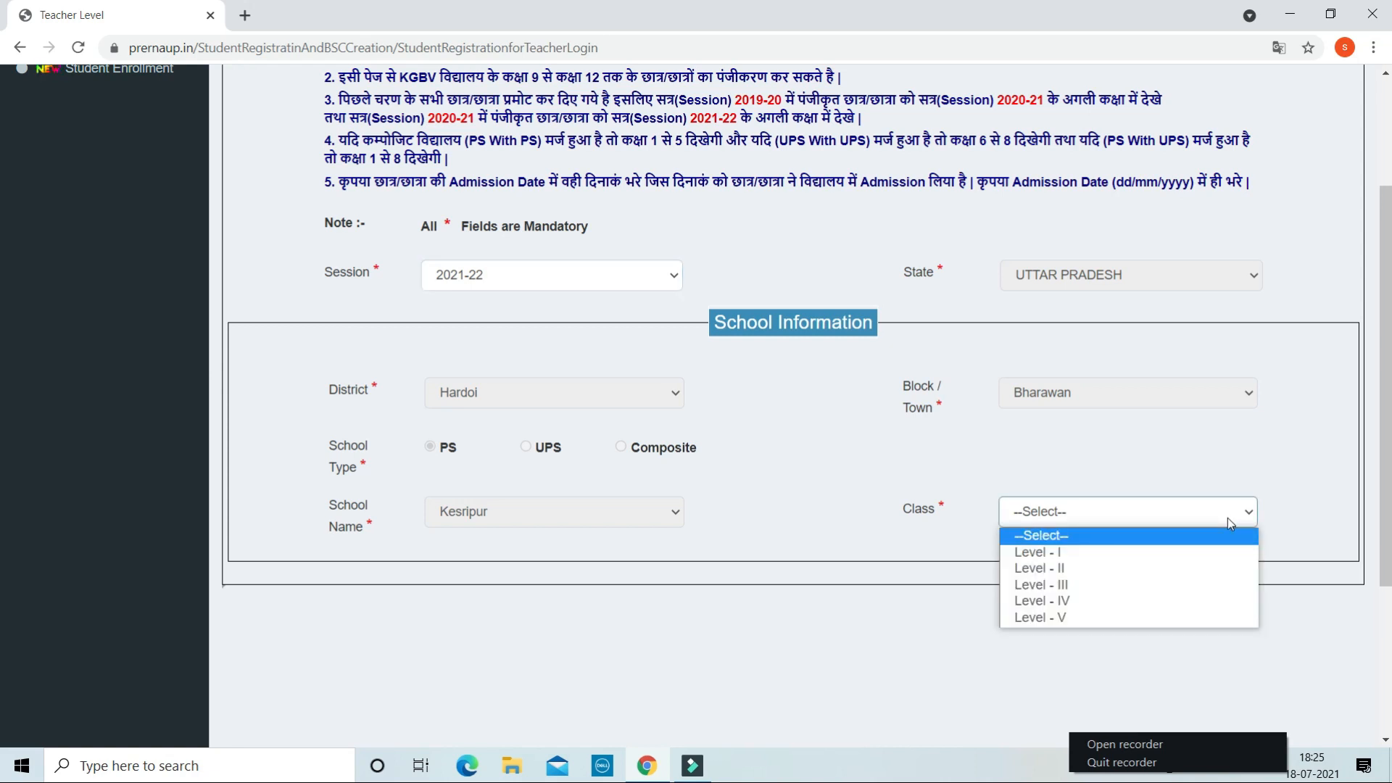
click(1208, 555)
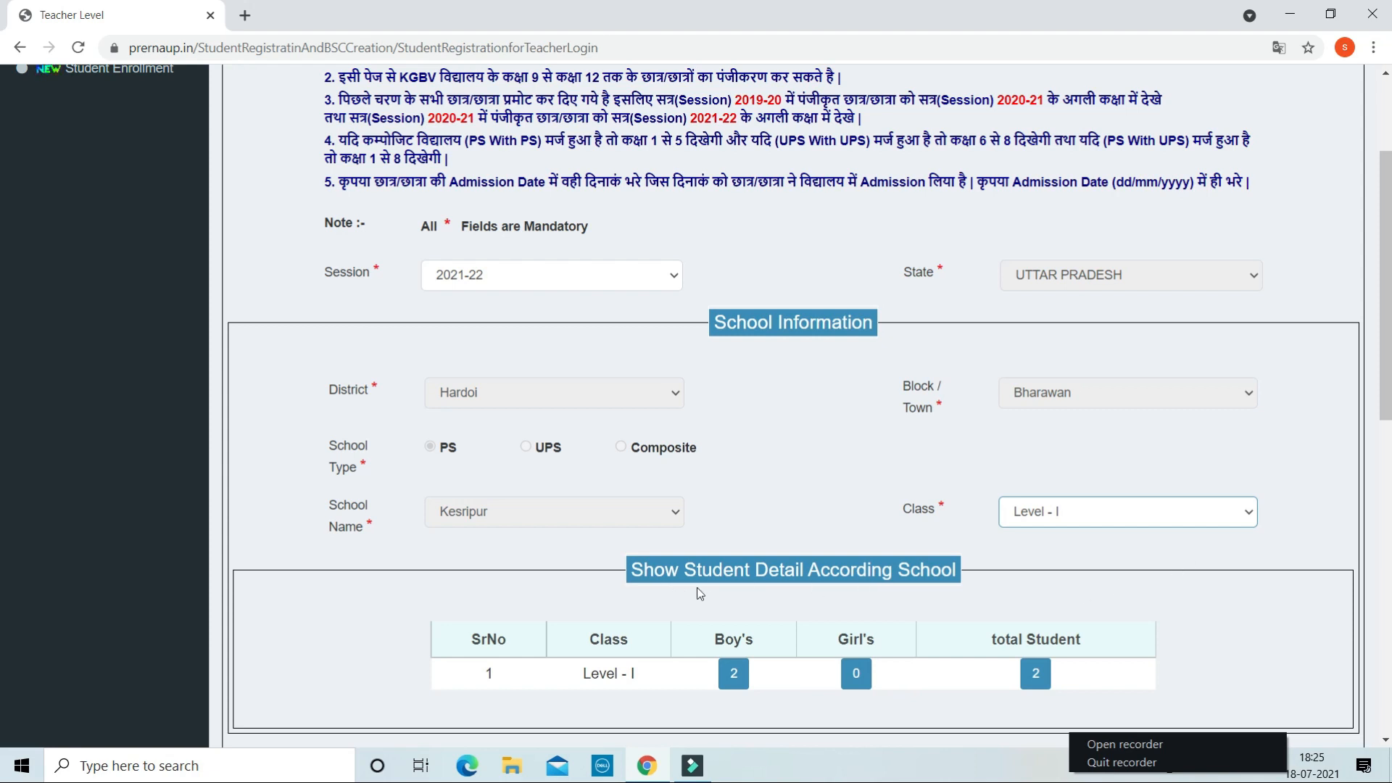
click(1385, 739)
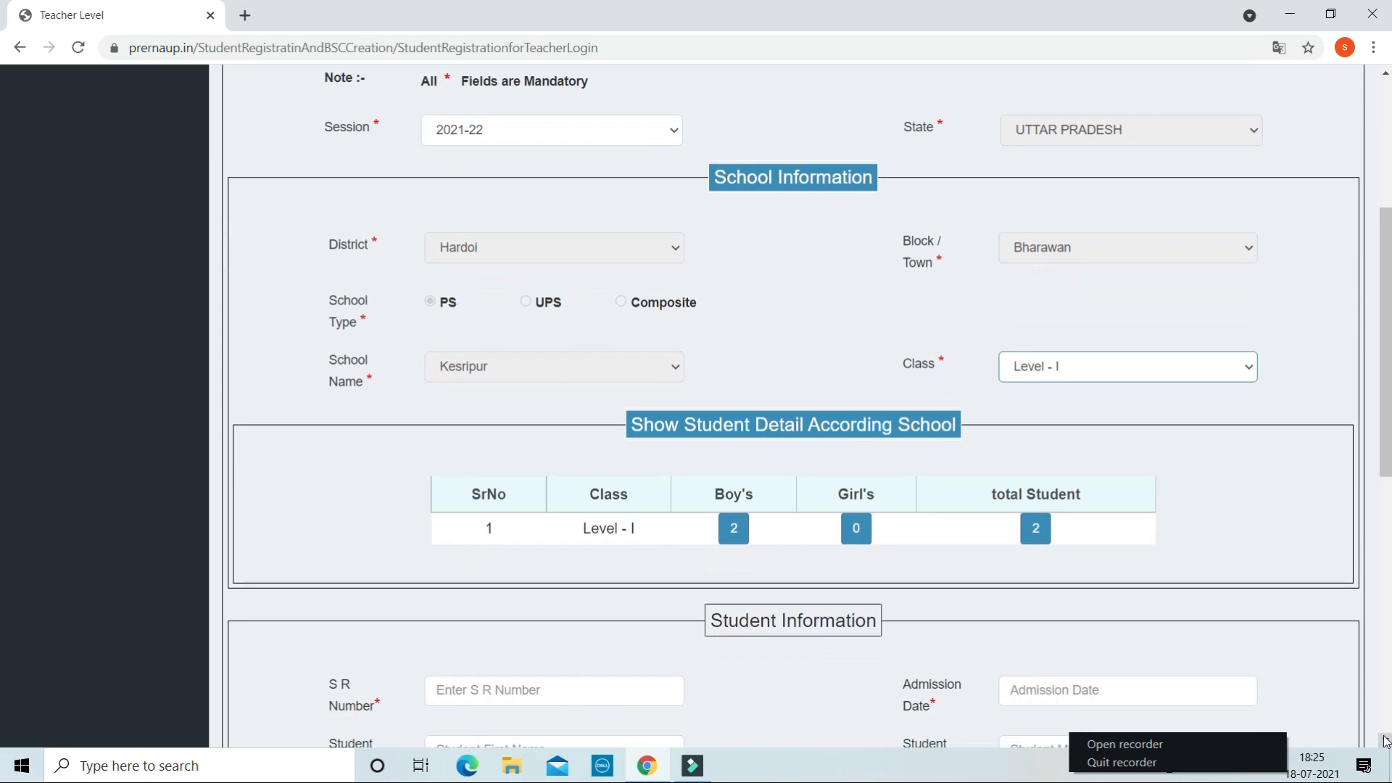
click(1386, 741)
click(1386, 741)
click(1386, 741)
click(1386, 741)
click(1385, 741)
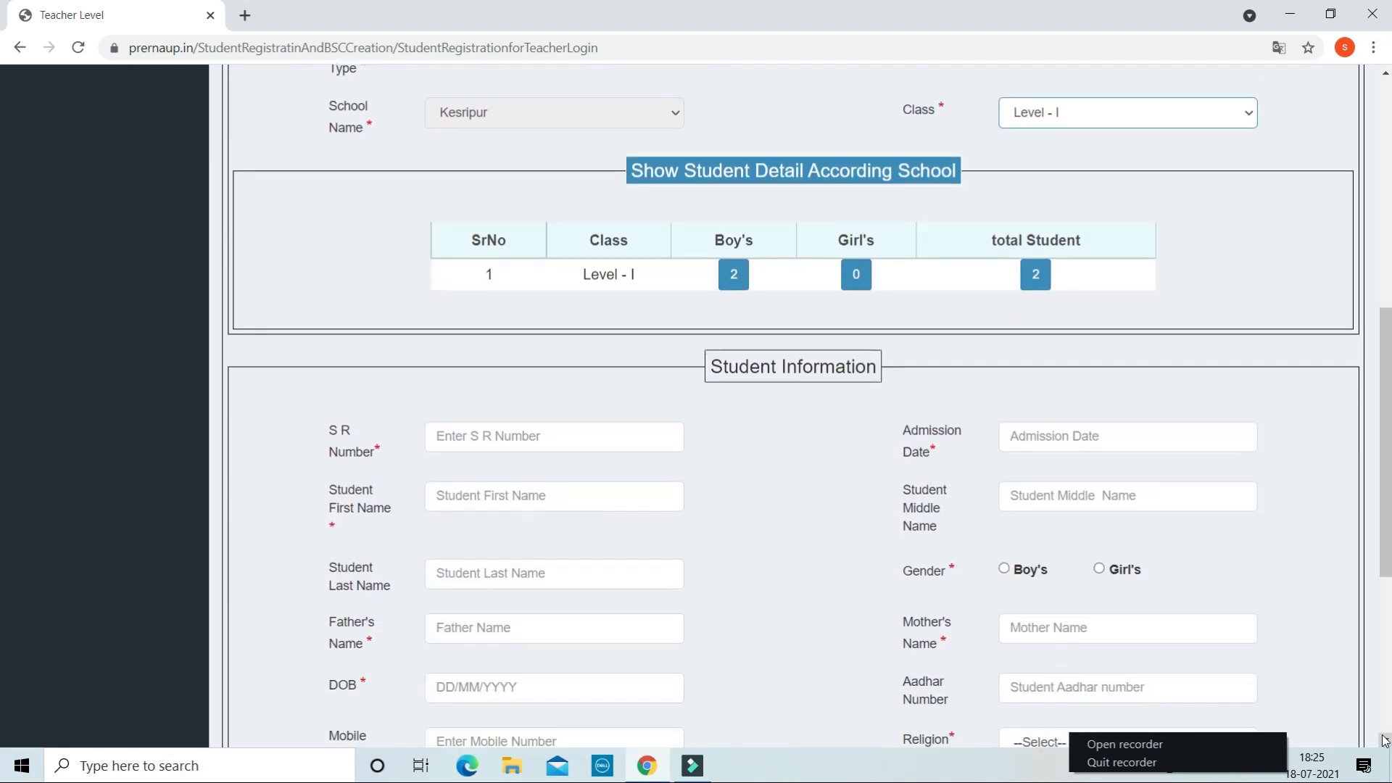
click(1385, 740)
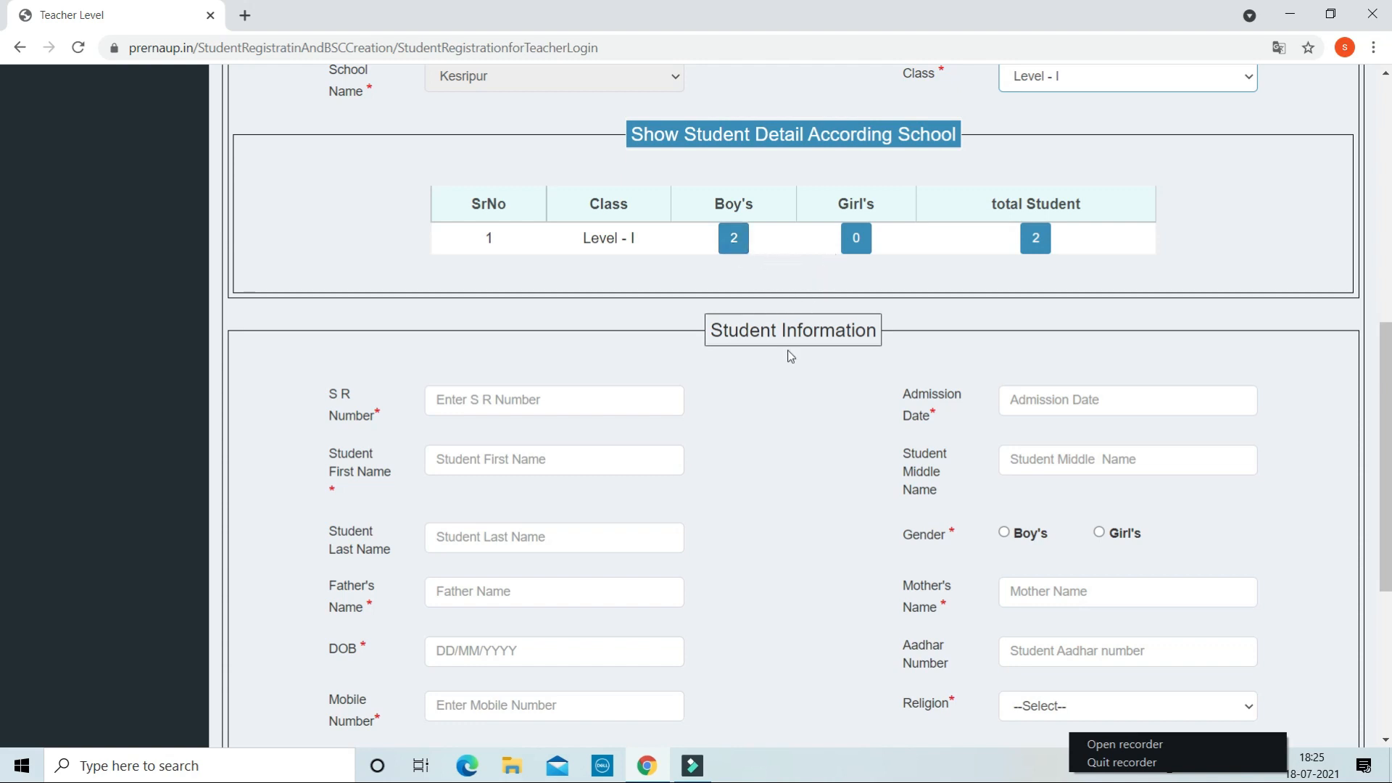
click(1385, 740)
click(1386, 740)
click(1386, 740)
click(1386, 740)
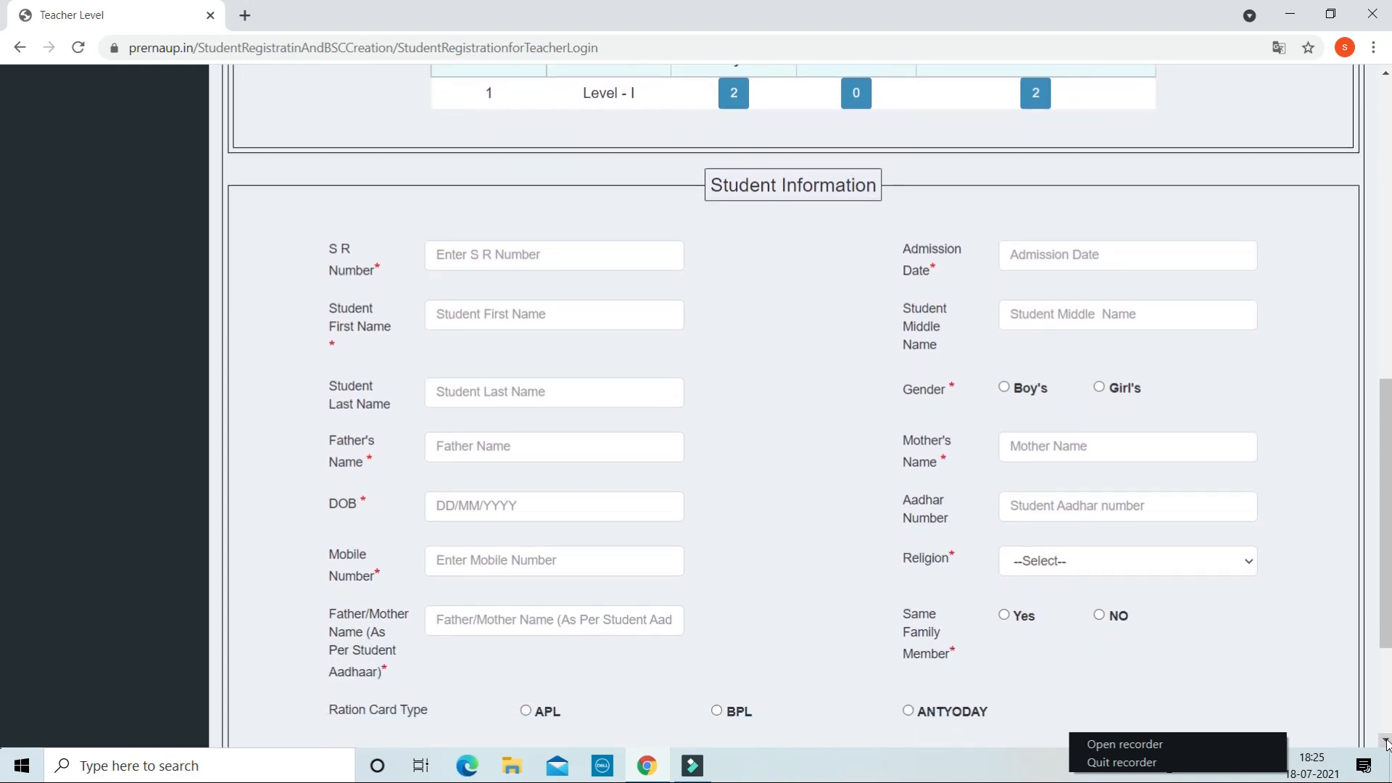
click(1386, 740)
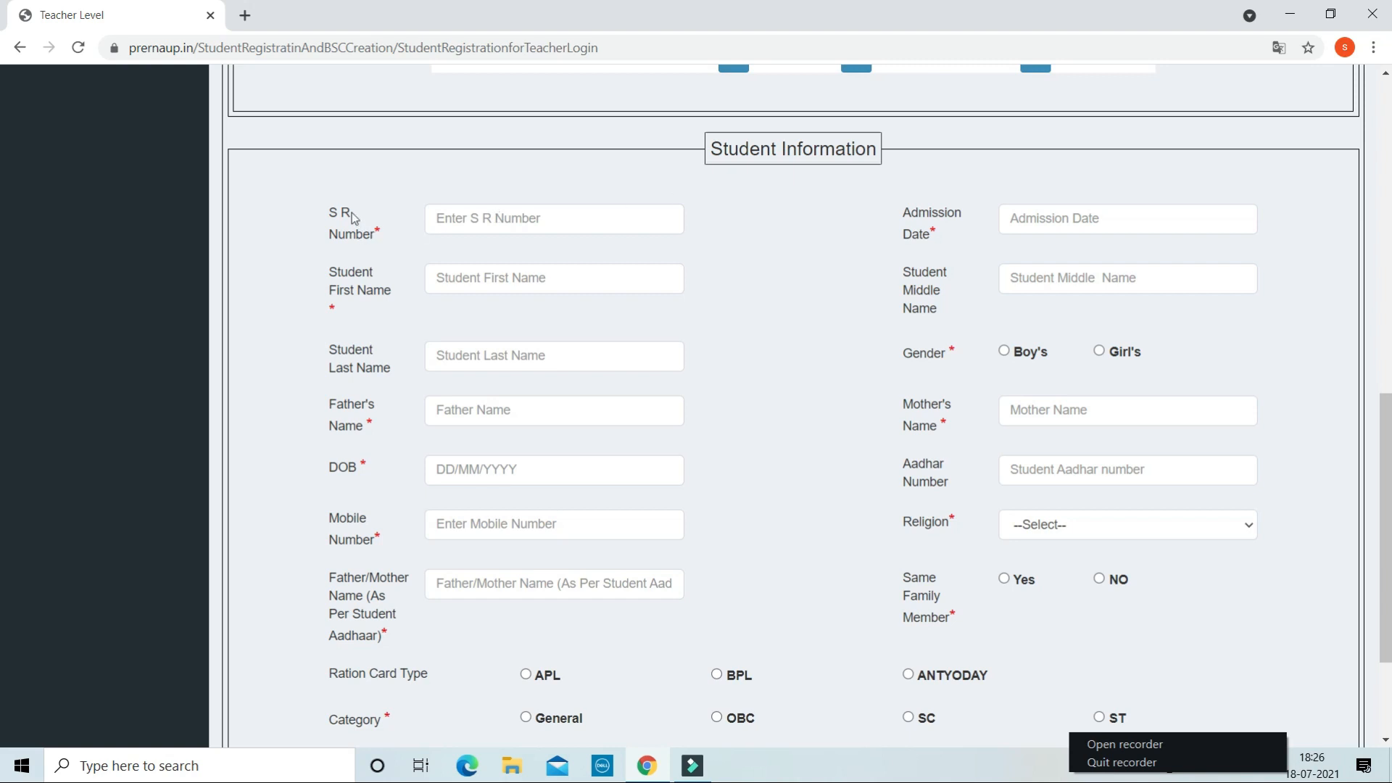
click(451, 218)
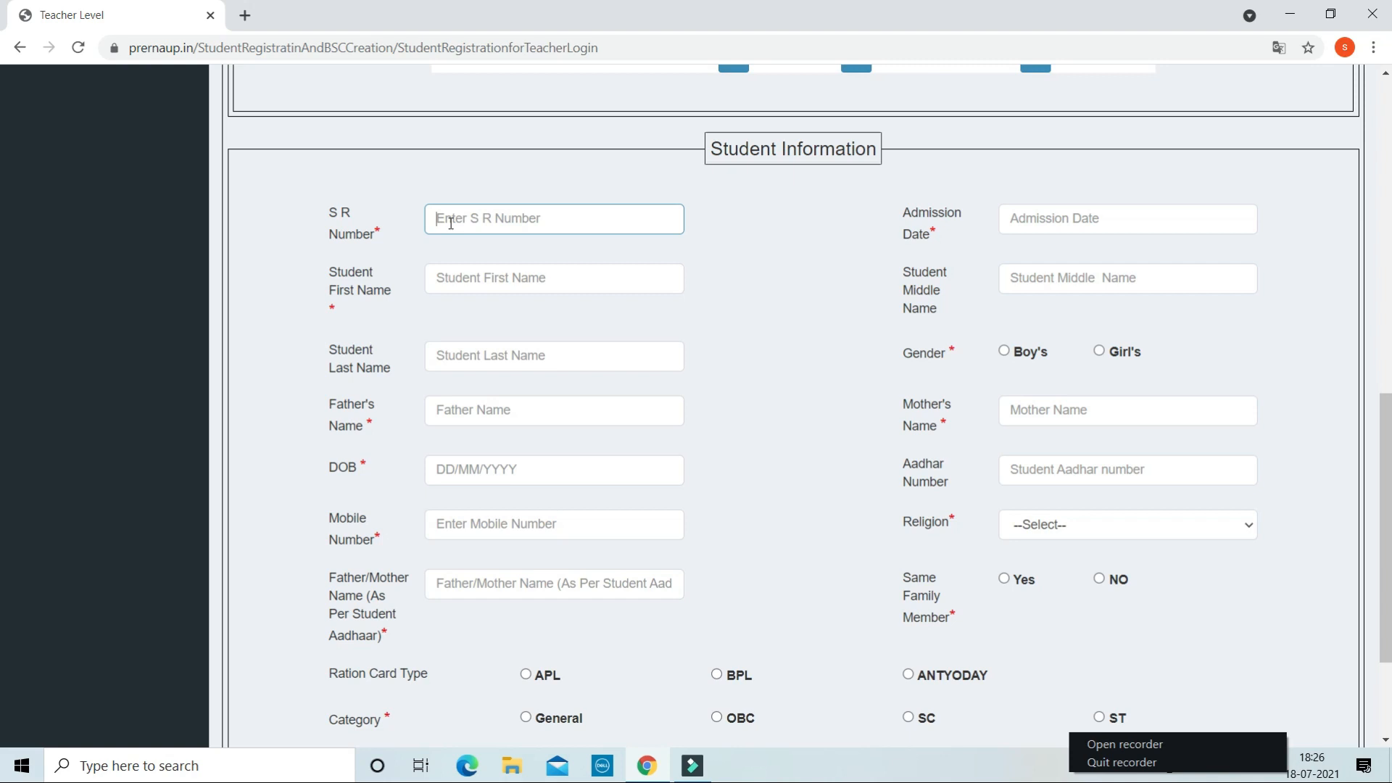
click(514, 278)
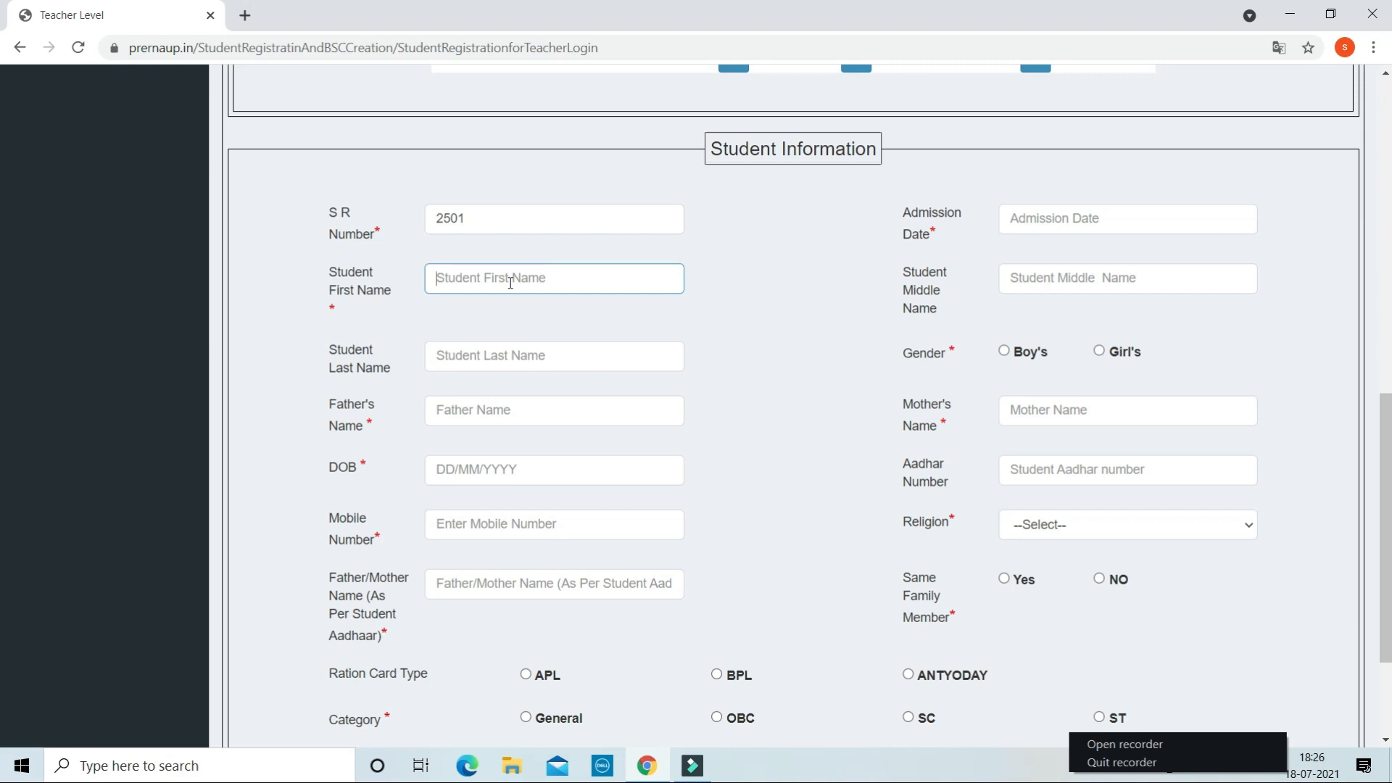
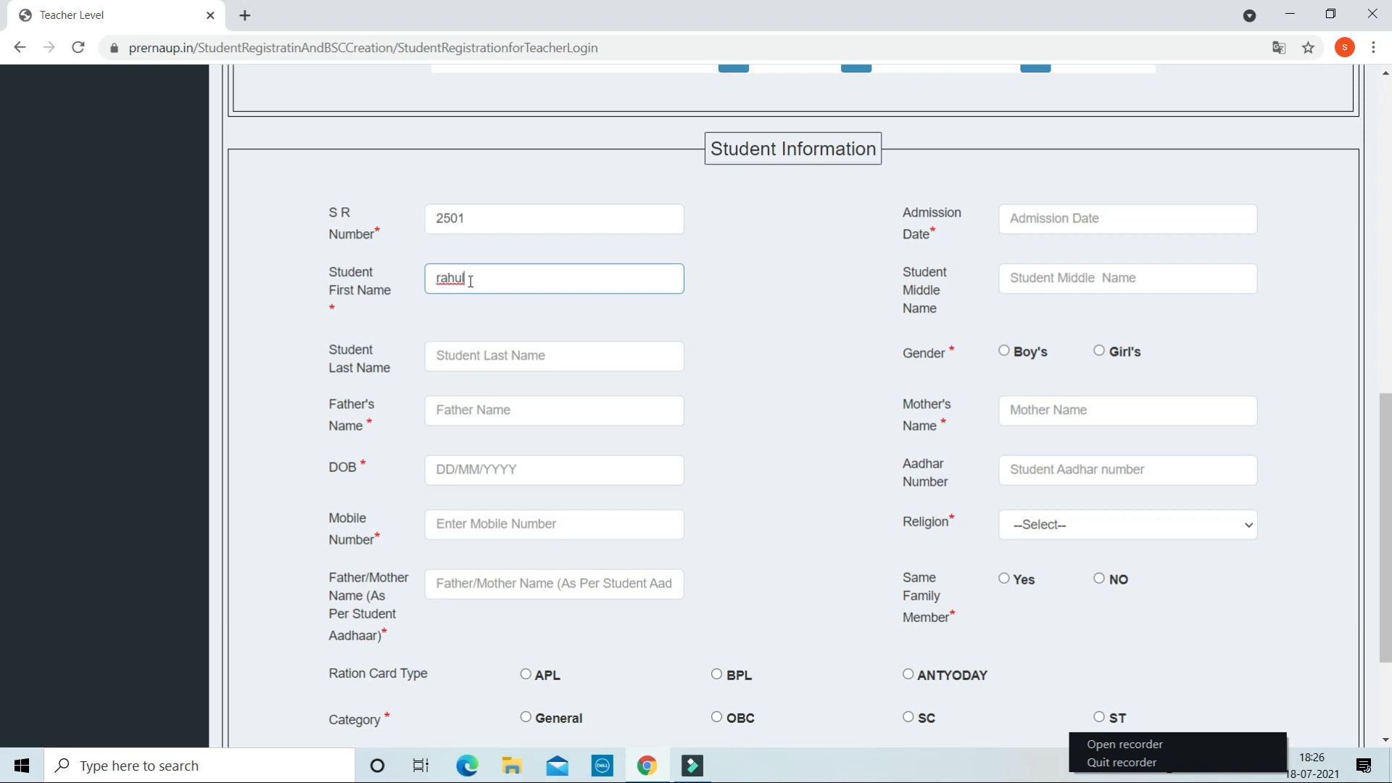
click(539, 308)
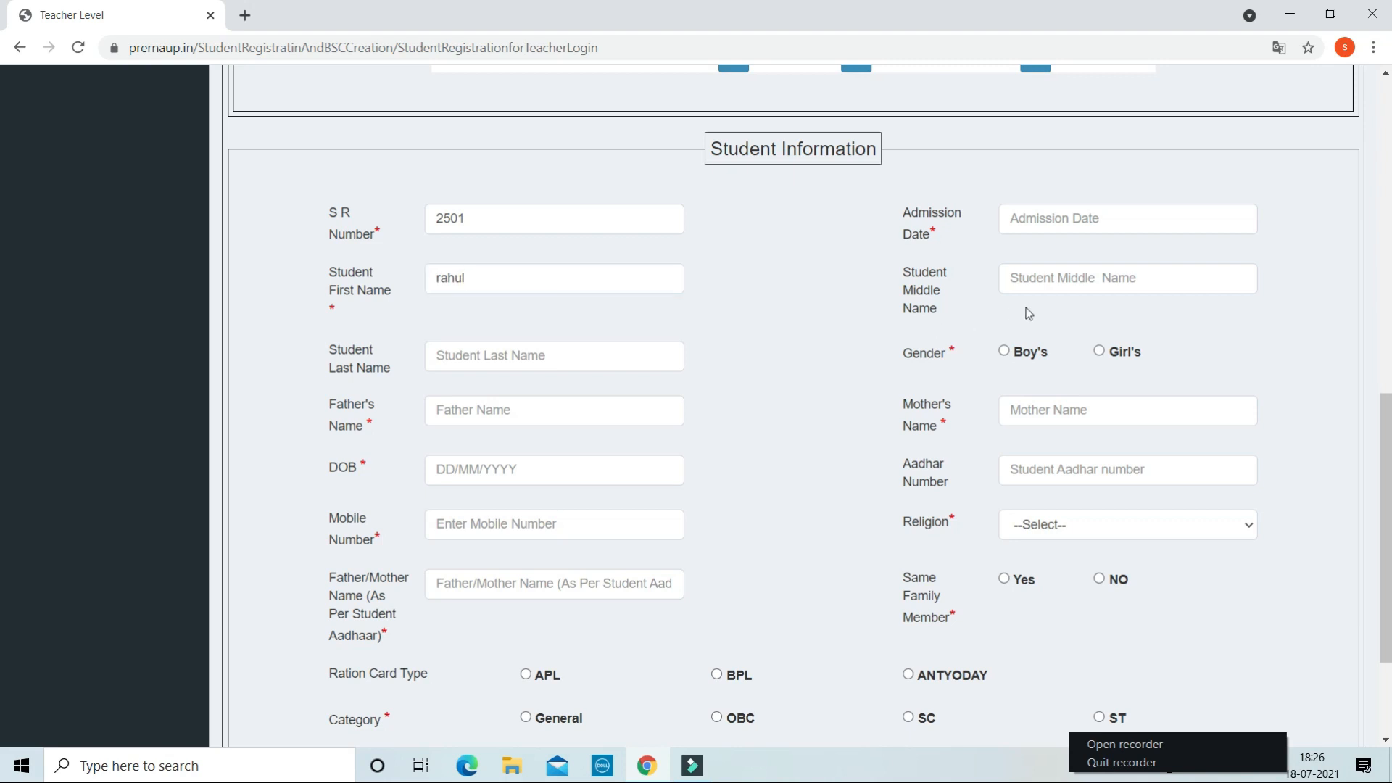
- Enter the student's middle and last names
click(1030, 277)
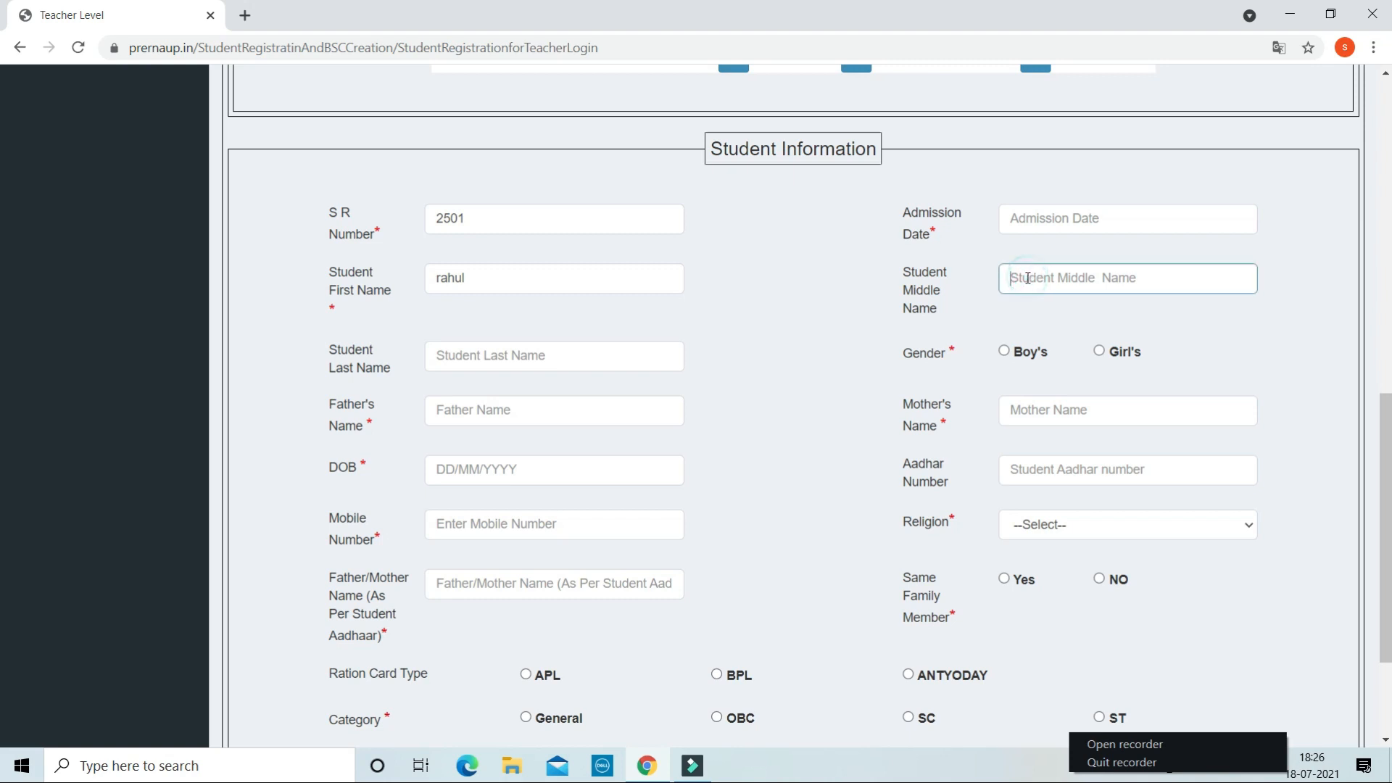
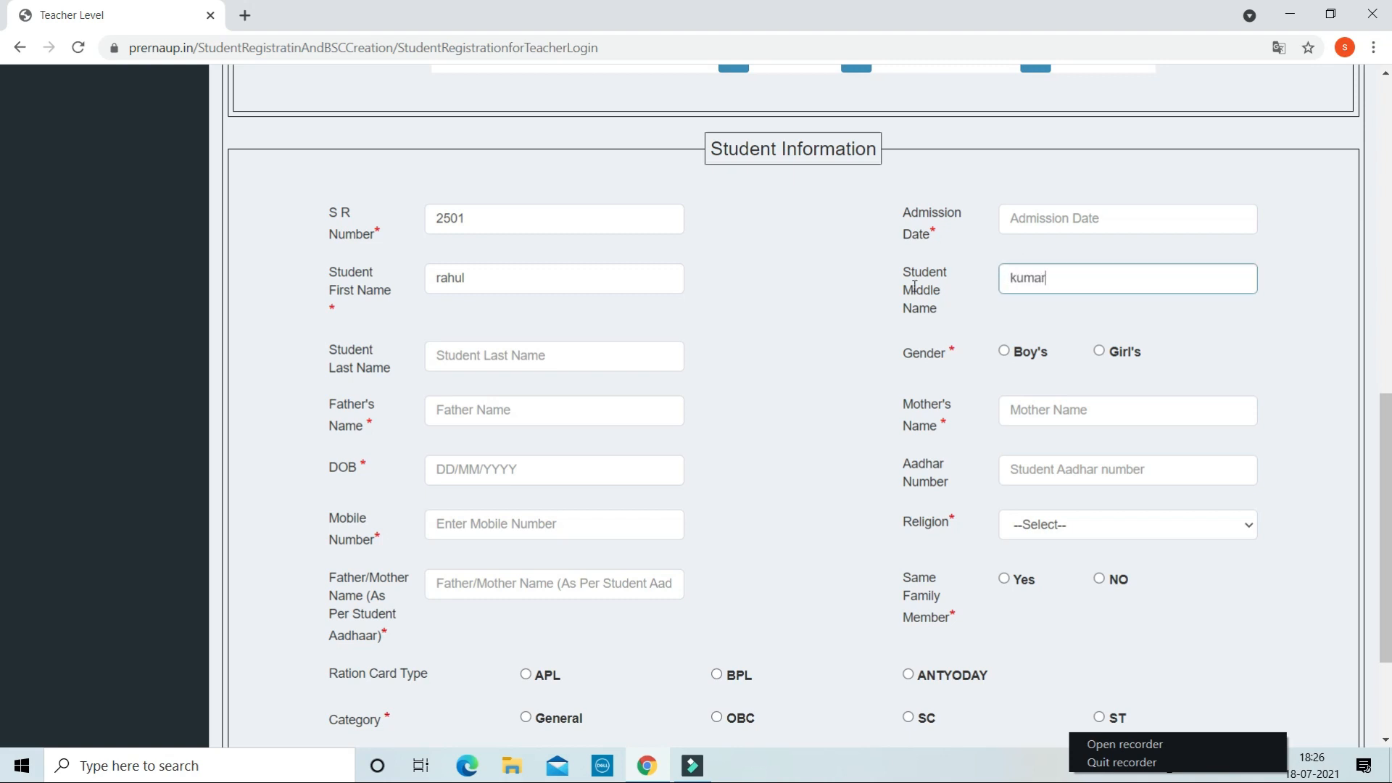
click(505, 357)
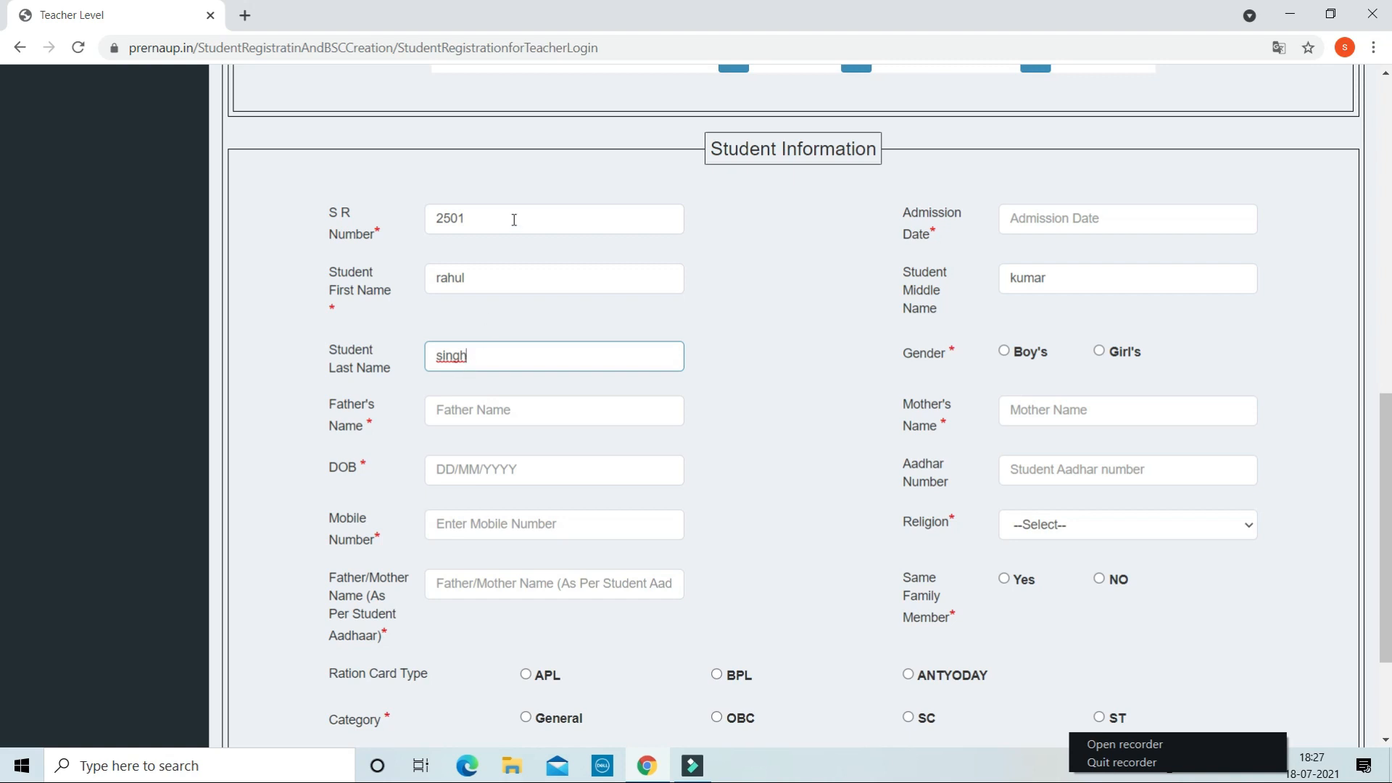
click(1036, 219)
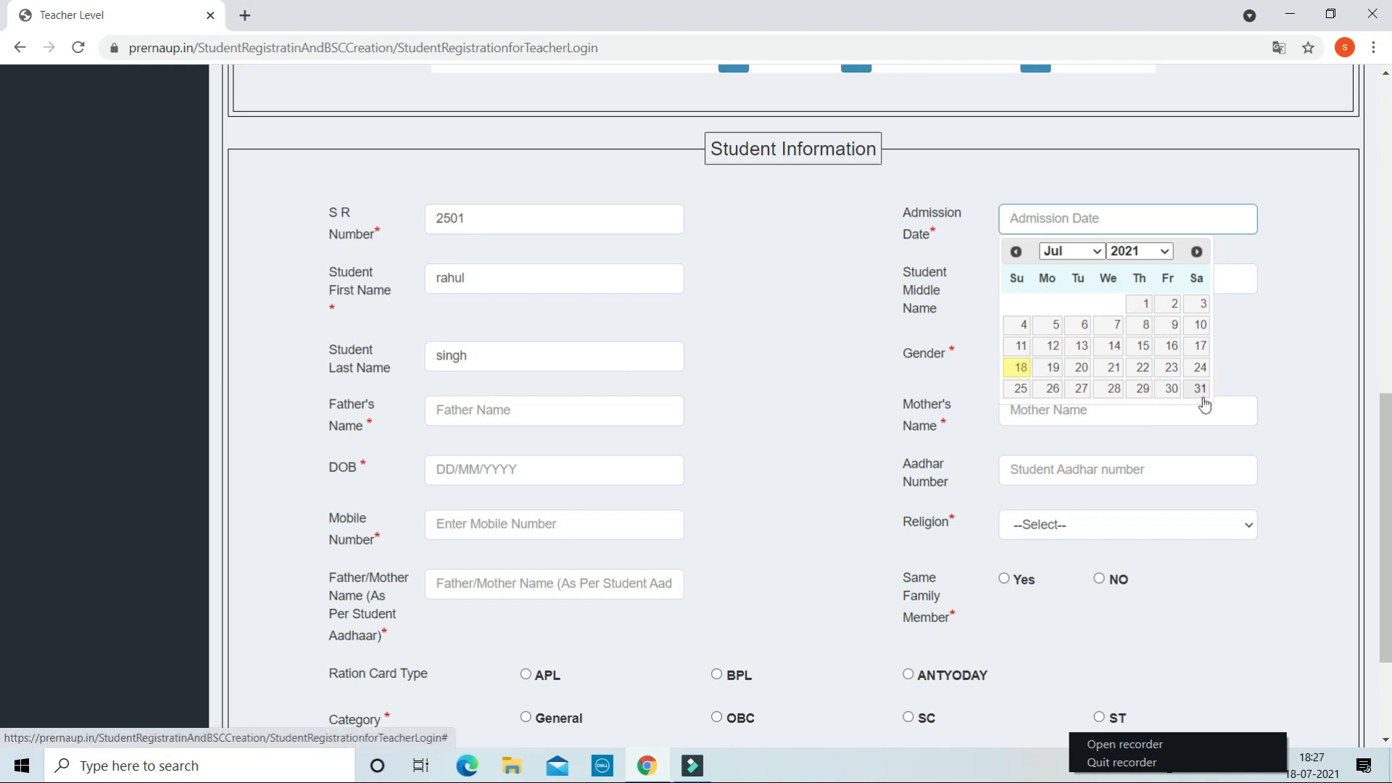
- Pick 18 July 2021 as the admission date and mark gender as Boy's
click(1020, 369)
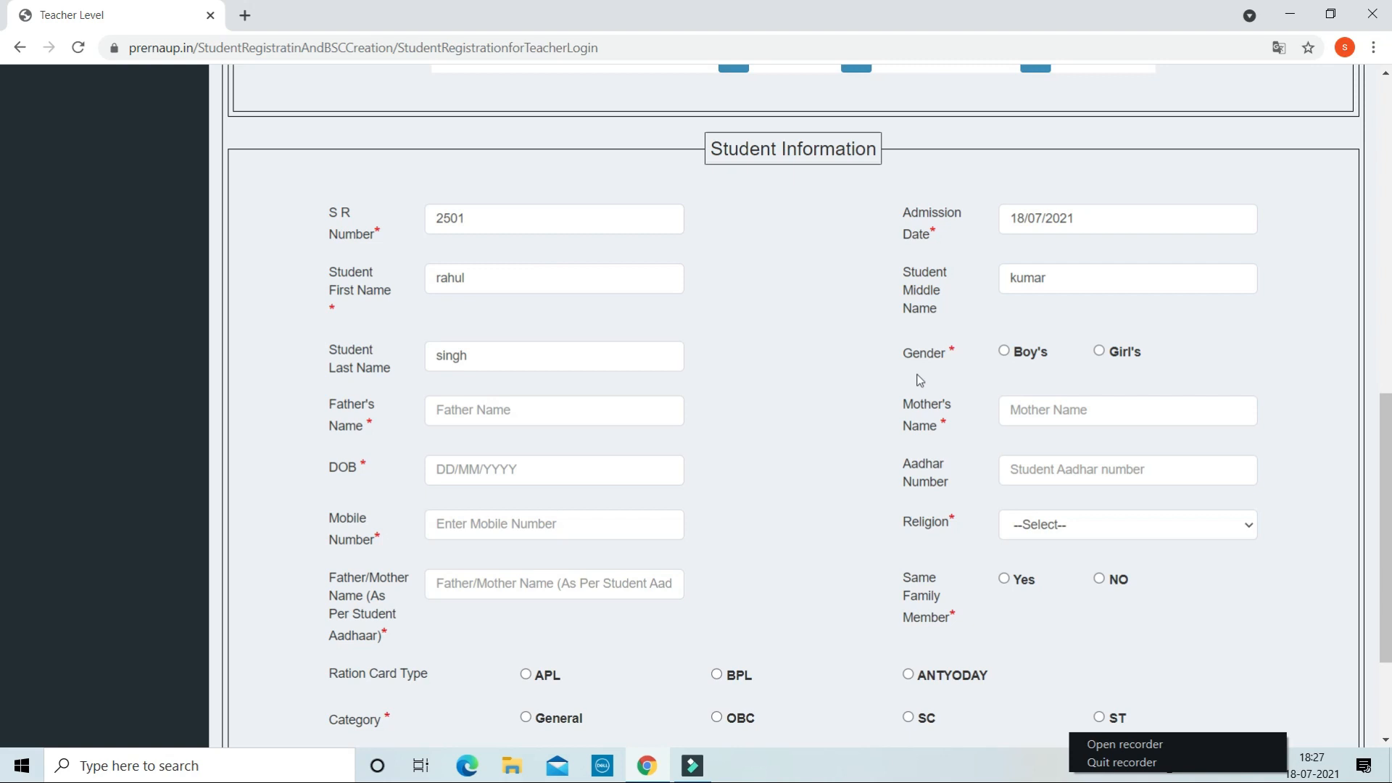
click(1005, 352)
- Keep gender as Boy's, enter the father's name with the surname typo fixed, and the mother's name
click(1101, 352)
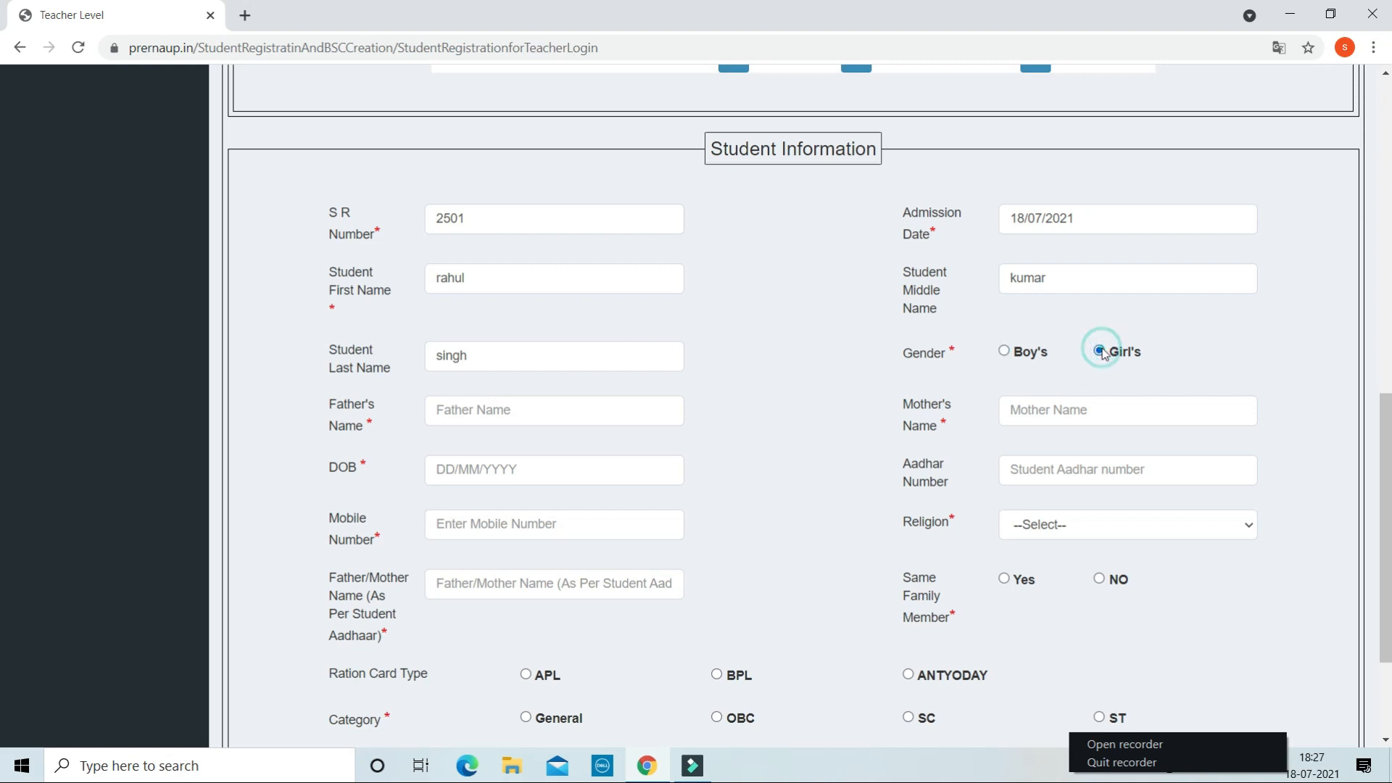
click(1004, 354)
click(608, 412)
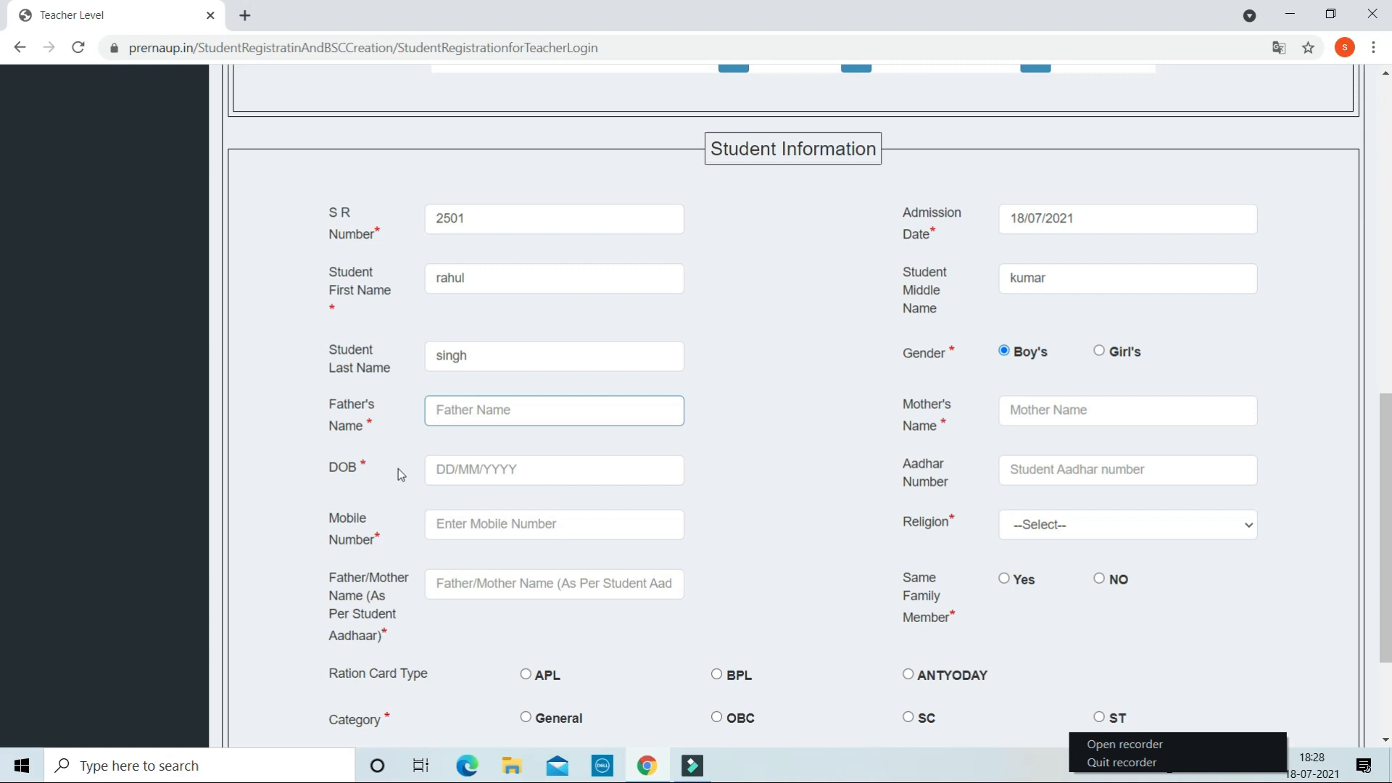
click(526, 411)
text(n)
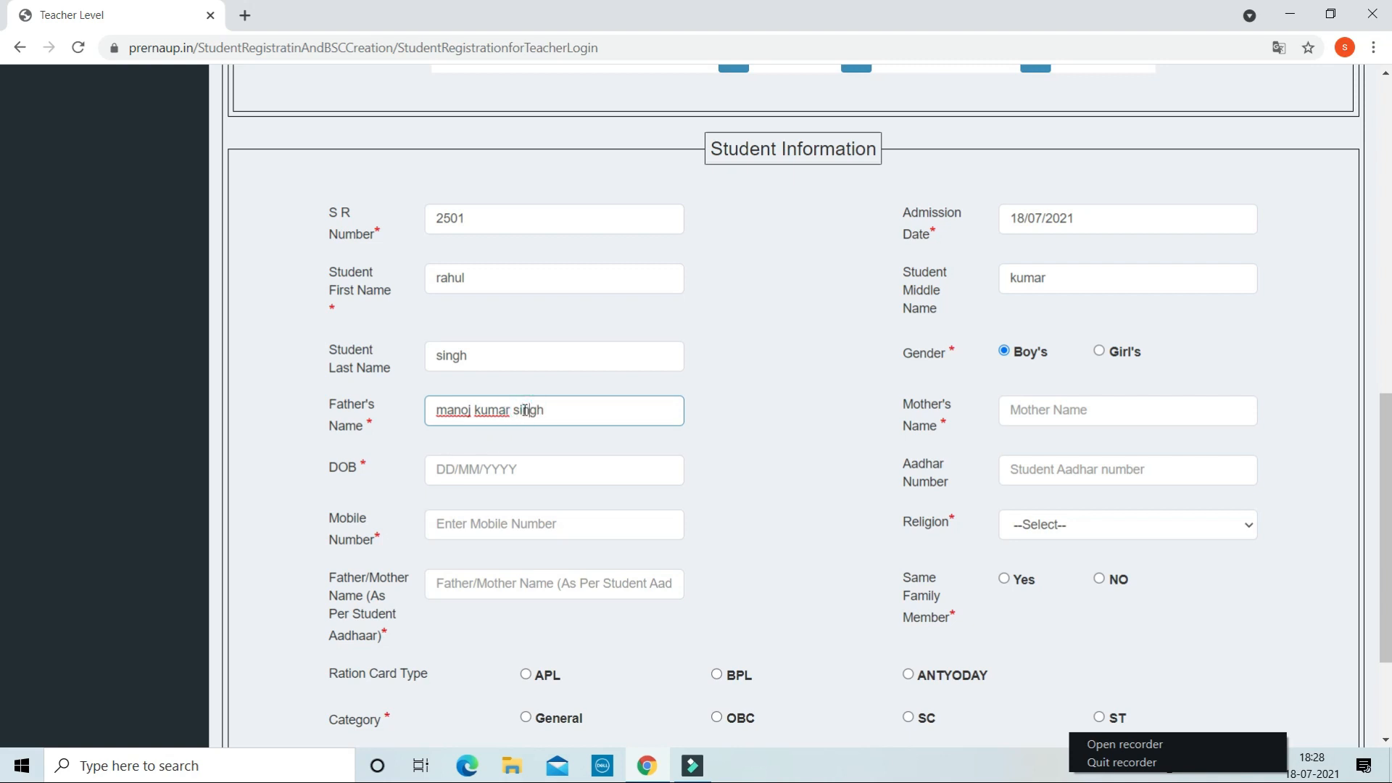
click(1176, 416)
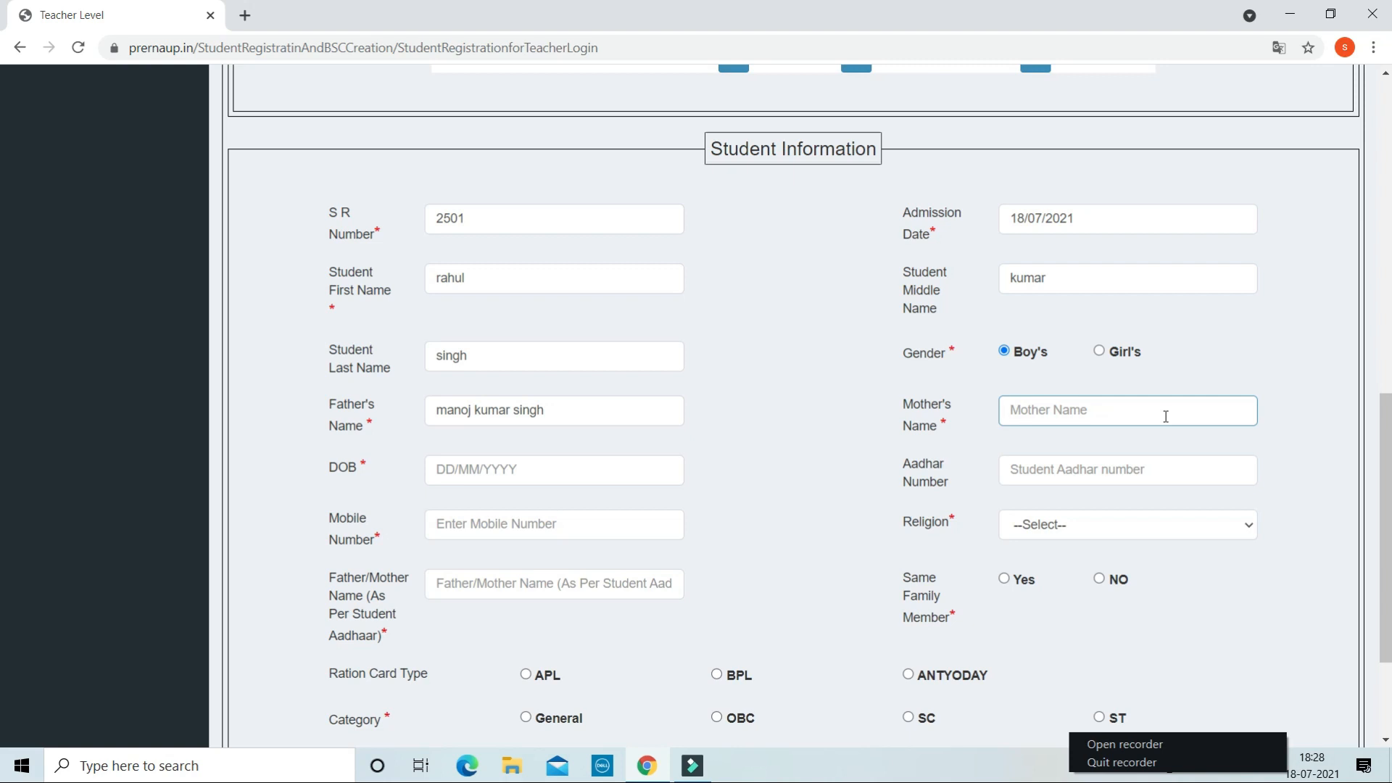
- Pick 2 January 2015 in the calendar as the student's date of birth
click(518, 470)
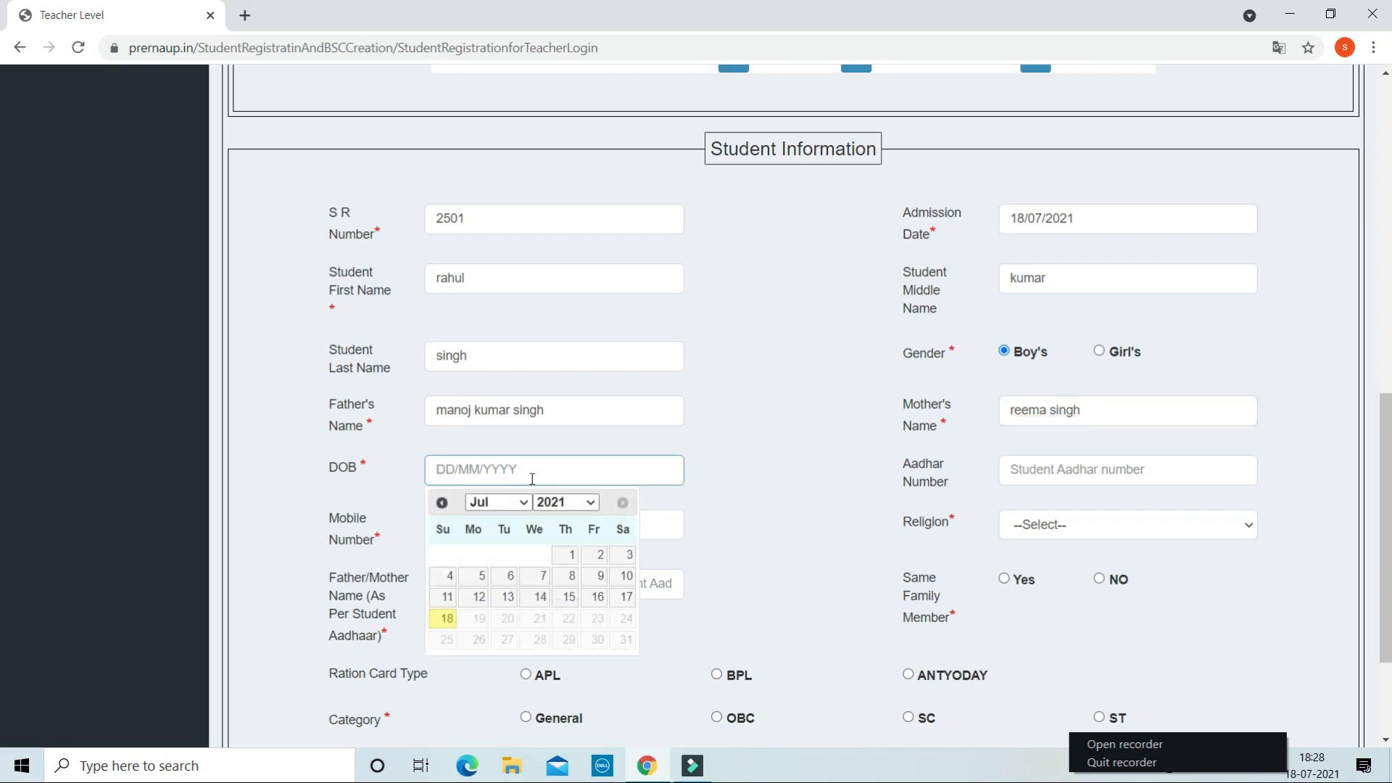
click(586, 505)
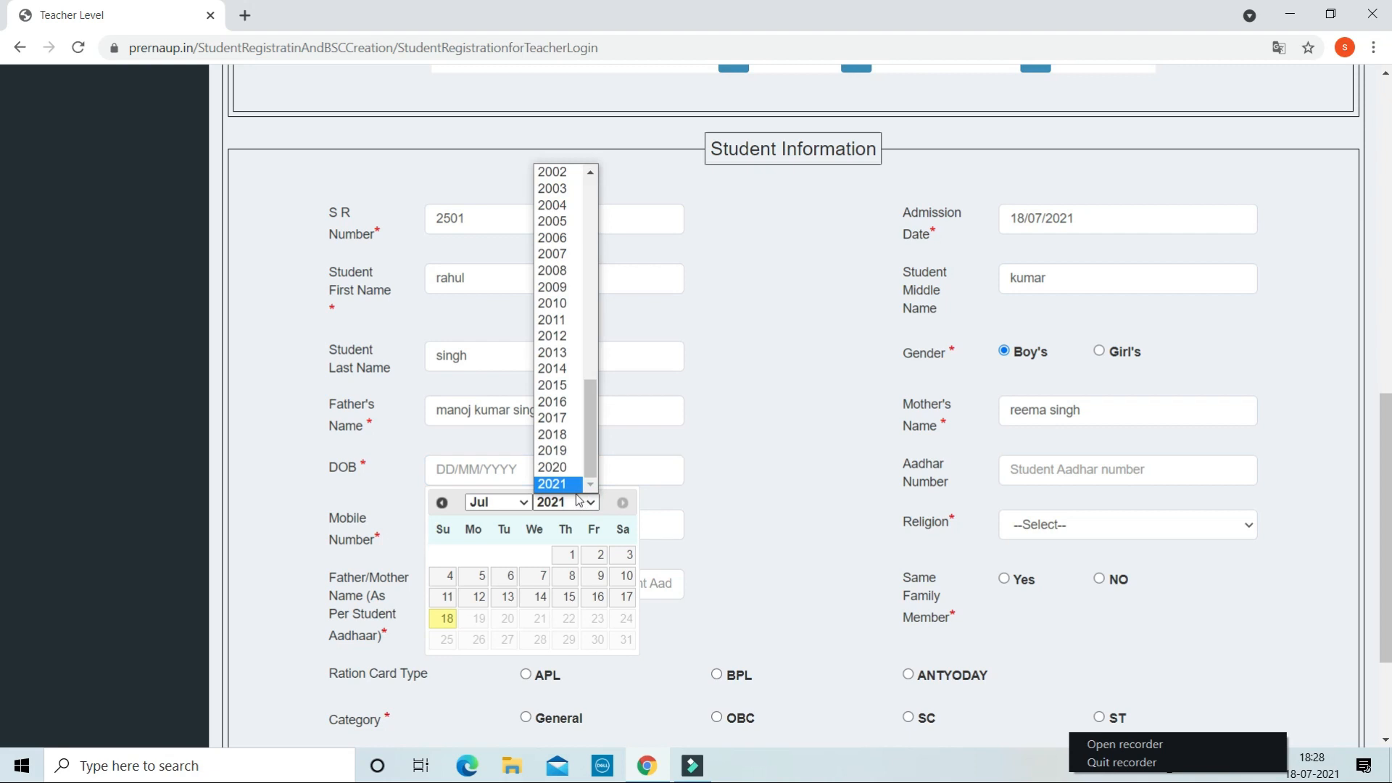
click(581, 392)
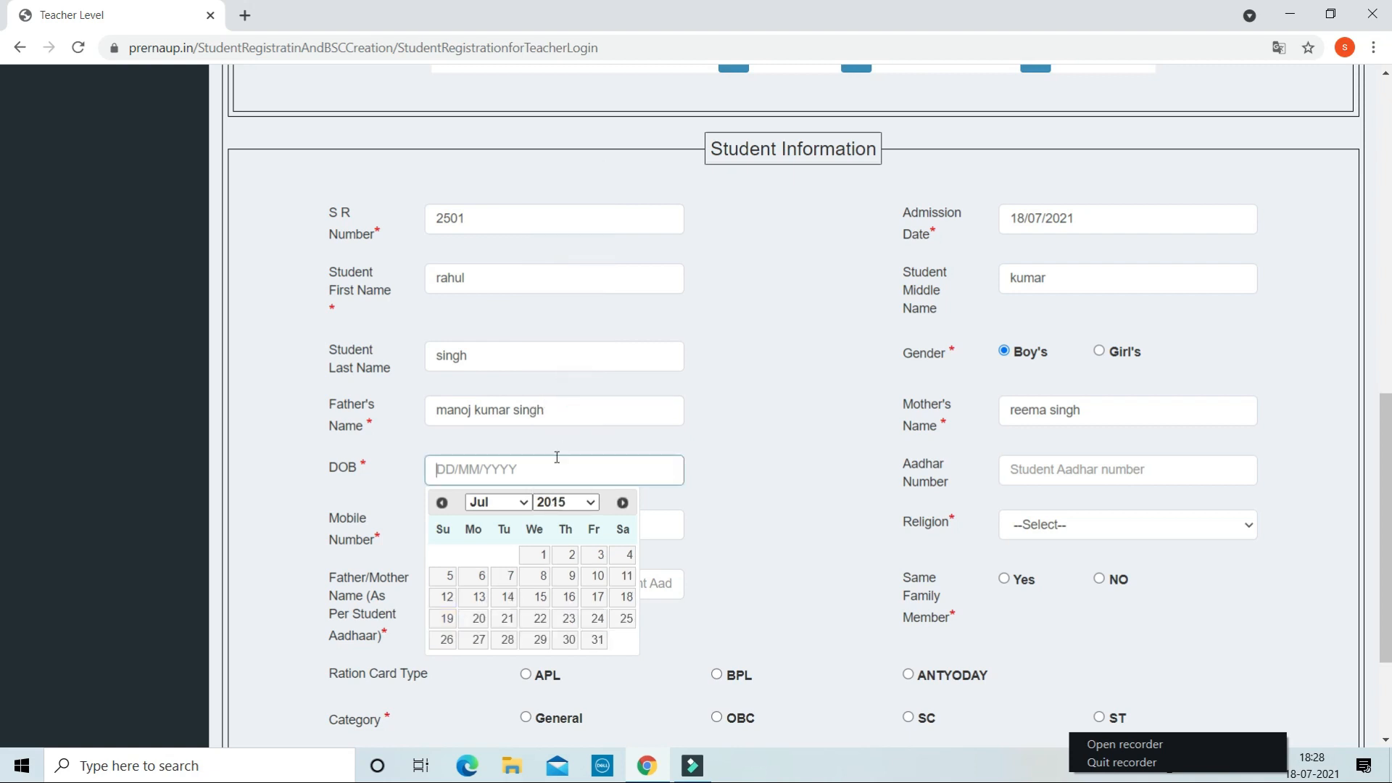
click(527, 505)
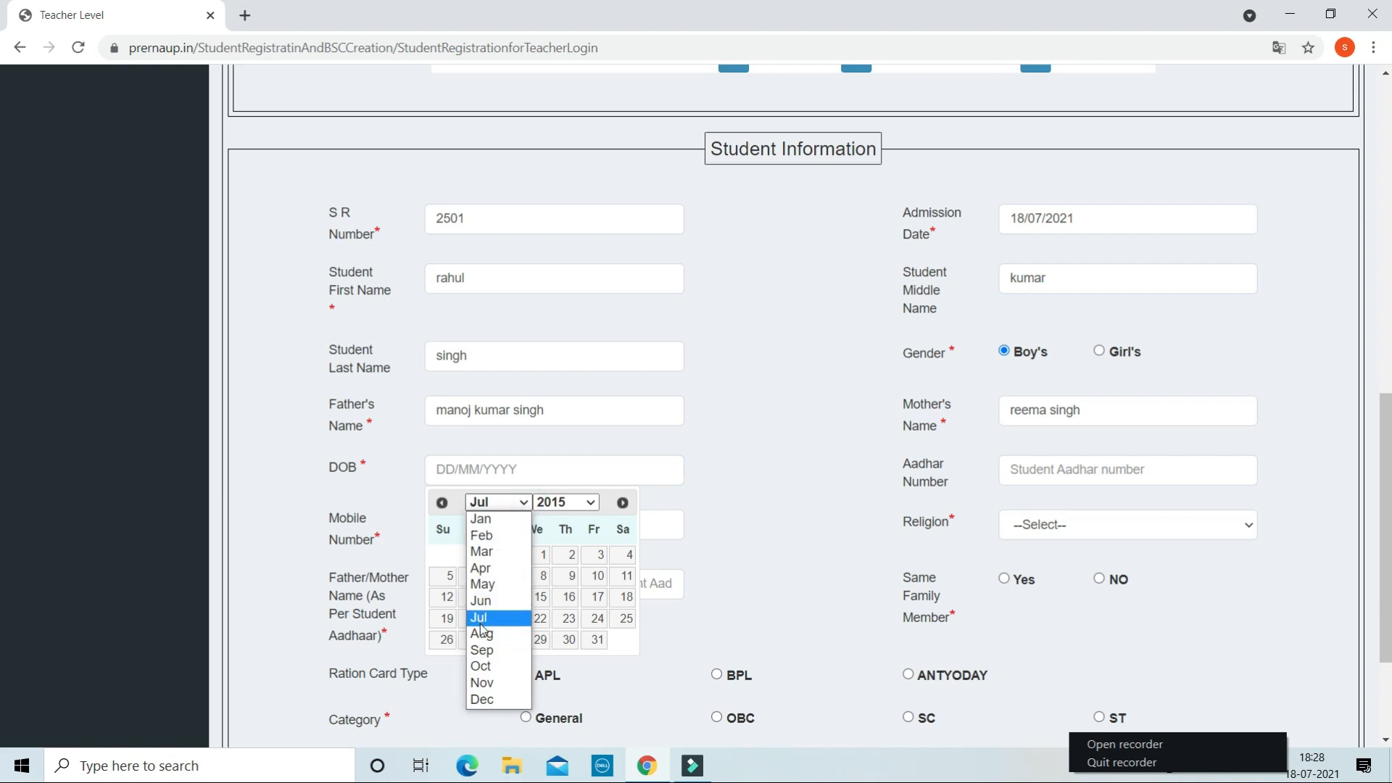
click(500, 519)
click(508, 503)
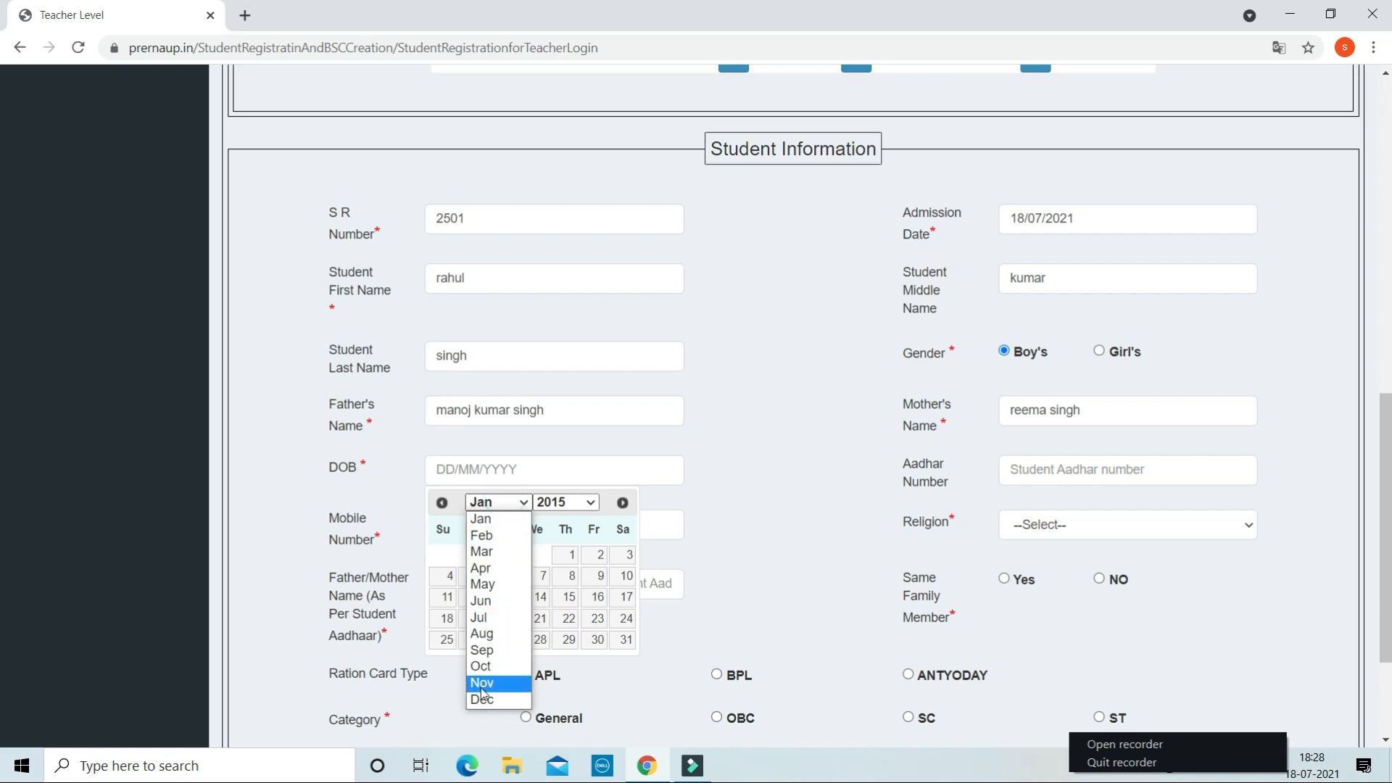
click(527, 506)
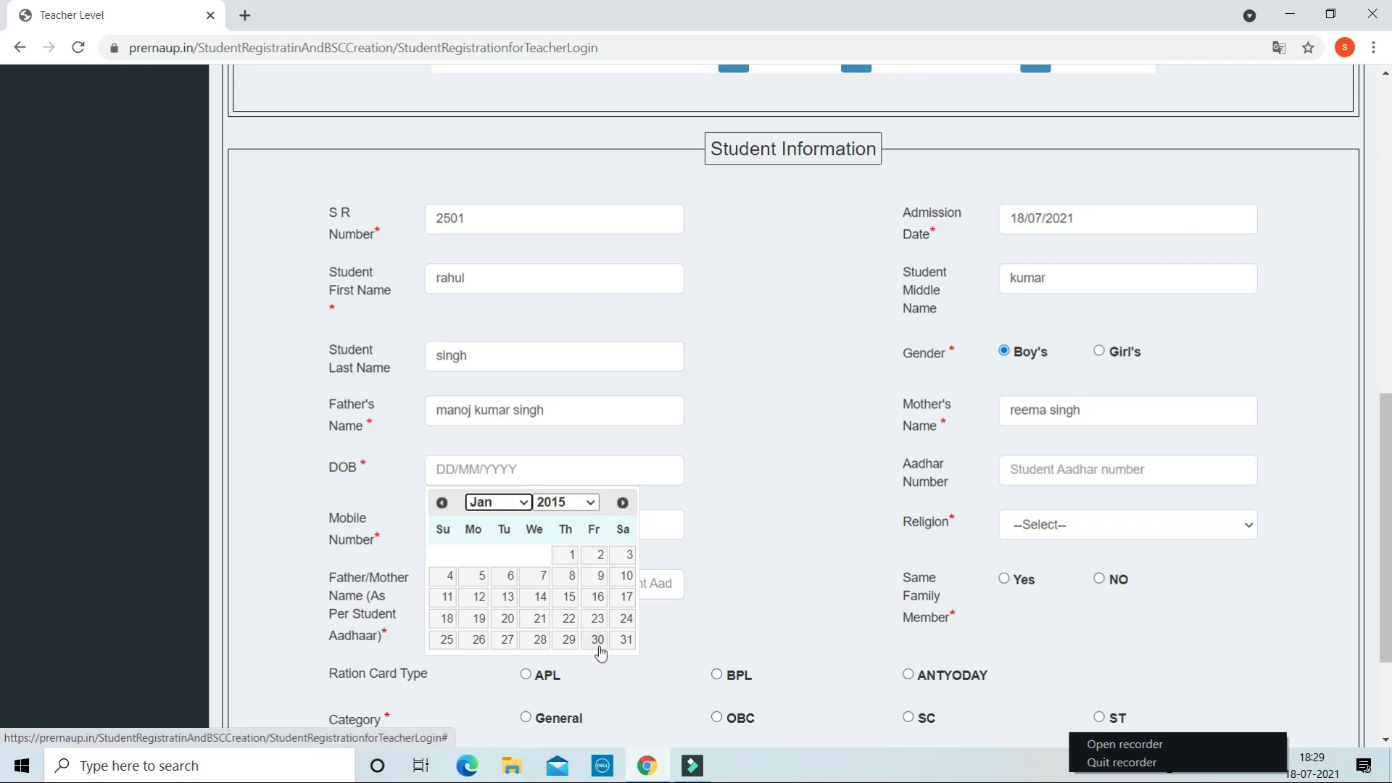
click(599, 560)
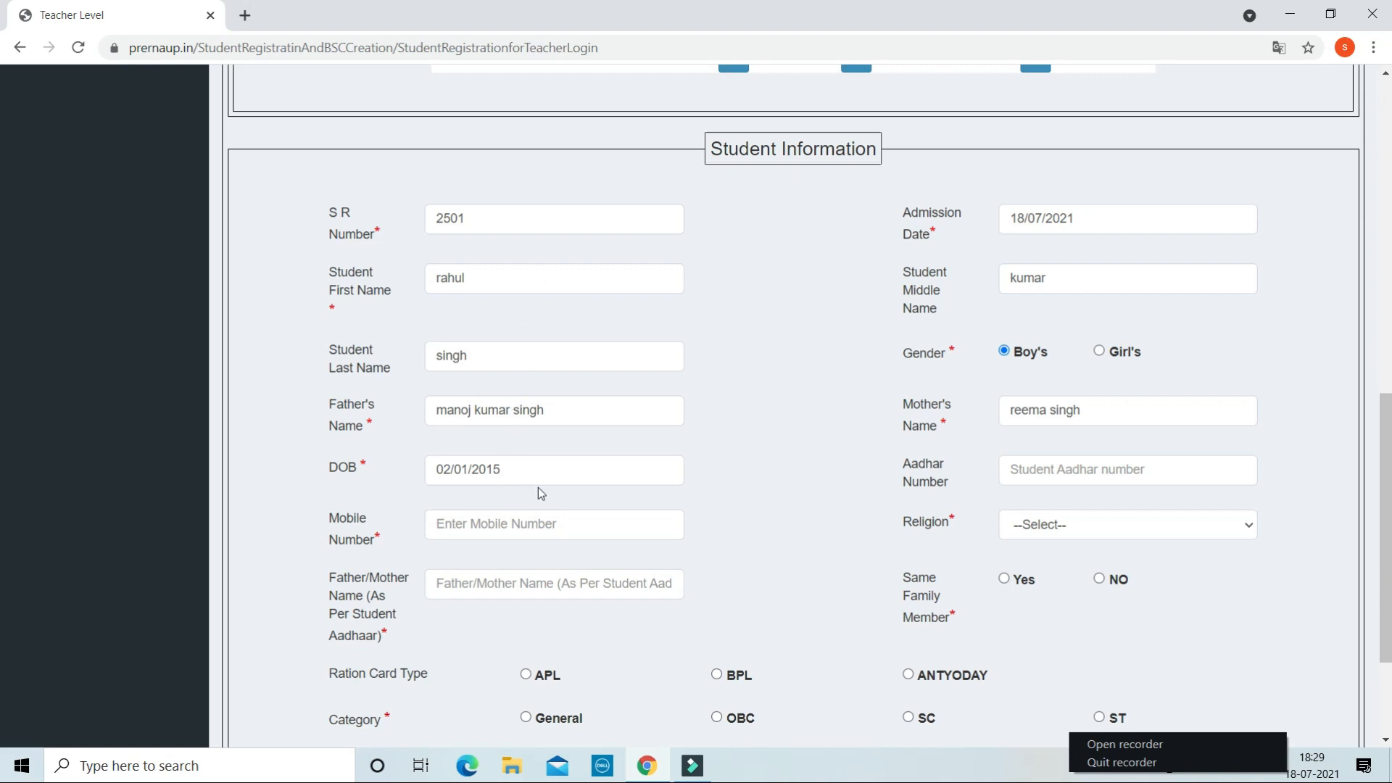
- Enter the student's Aadhaar number, leave the mobile number blank, and select Hinduism as religion
click(1065, 468)
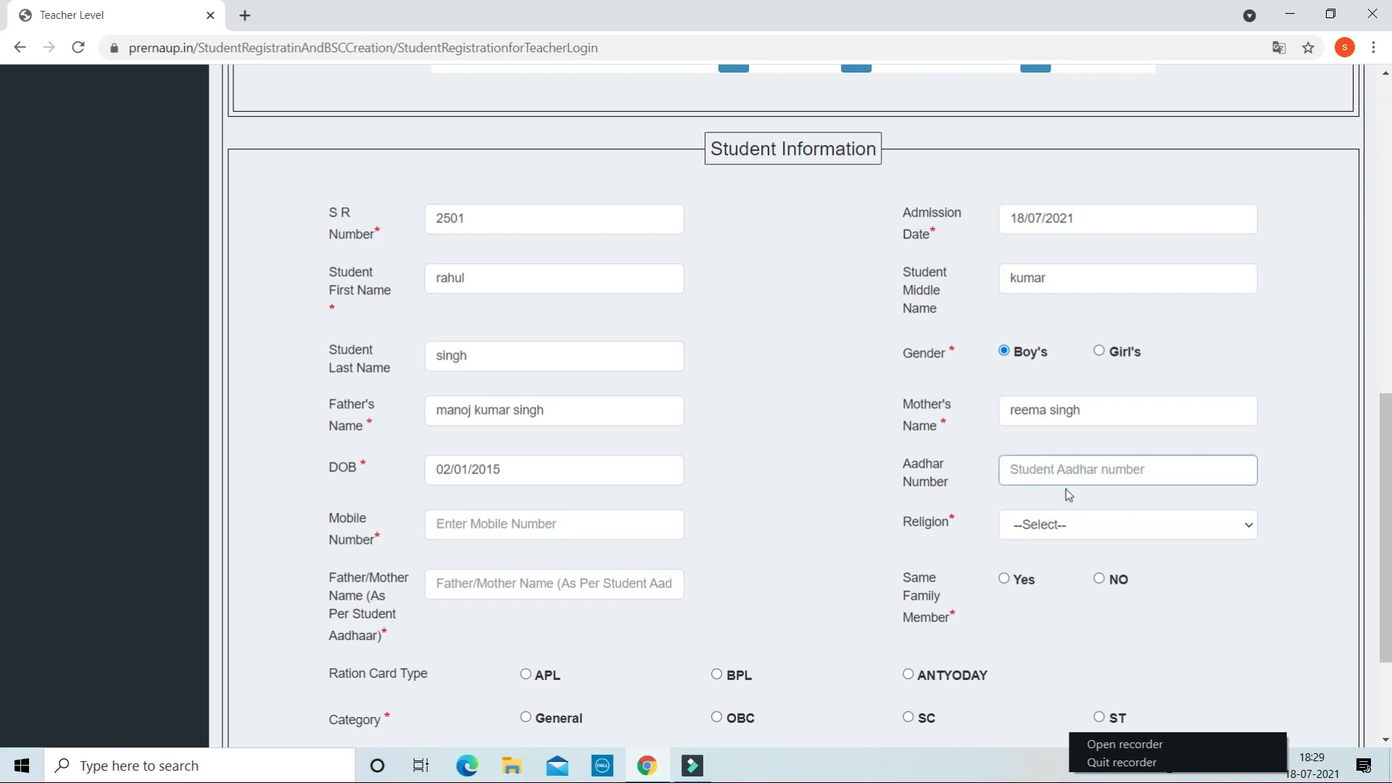
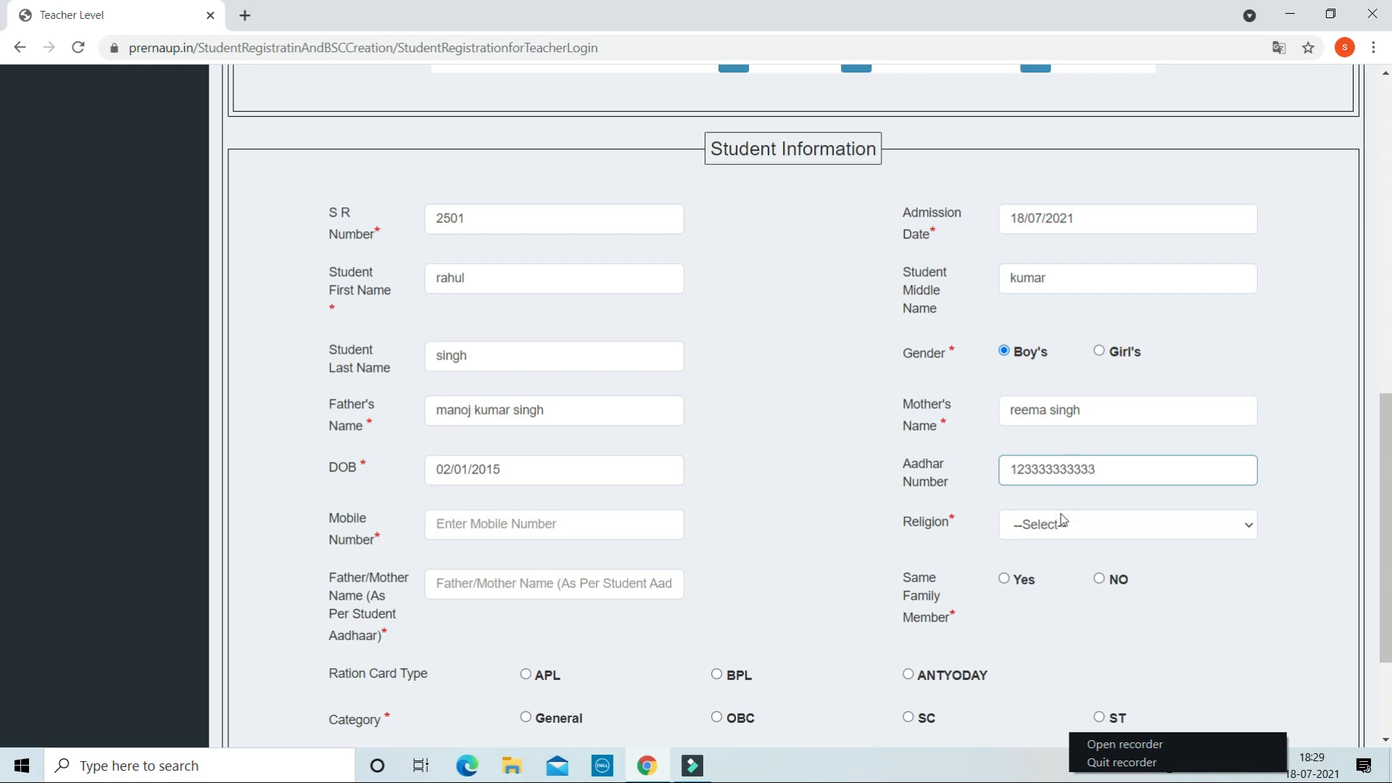
click(572, 526)
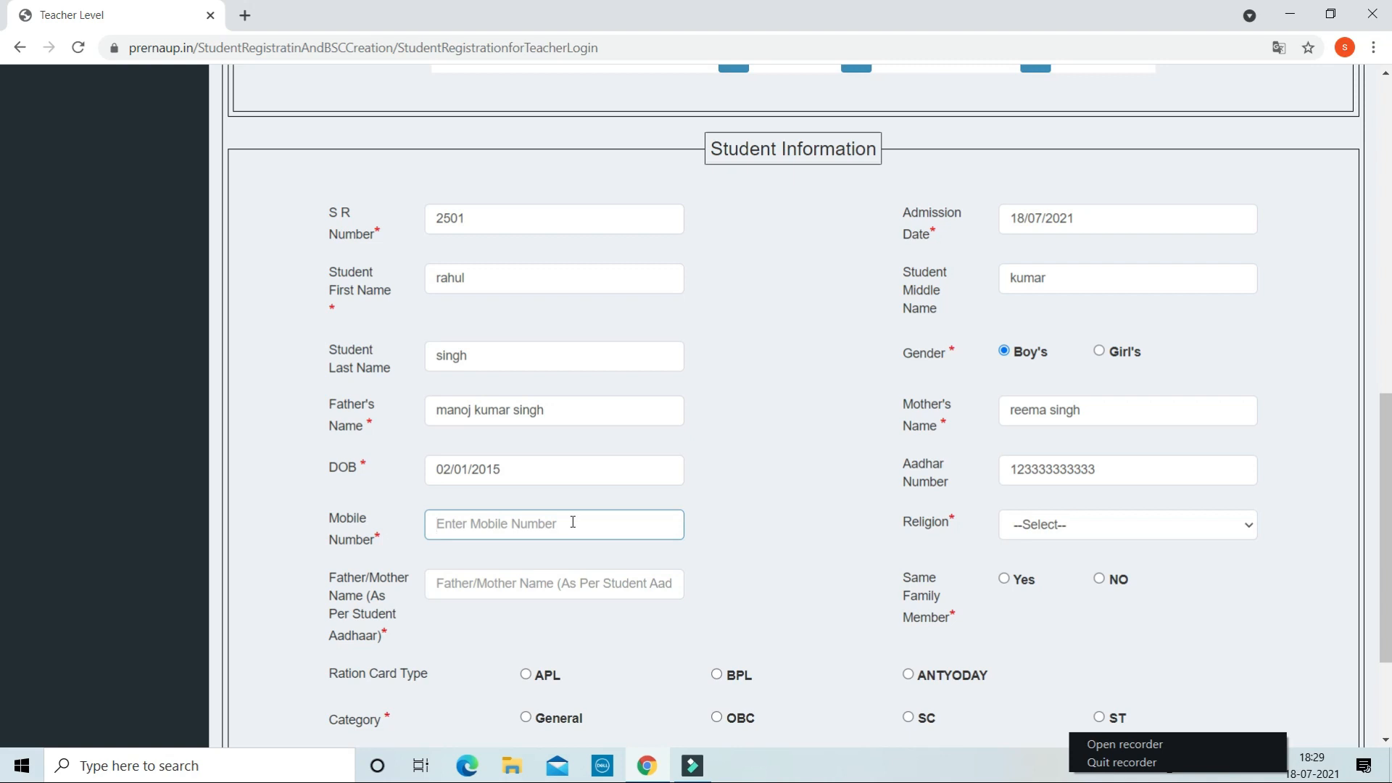
text(00000)
key(BackSpace)
key(BackSpace)
key(BackSpace)
key(BackSpace)
click(1176, 525)
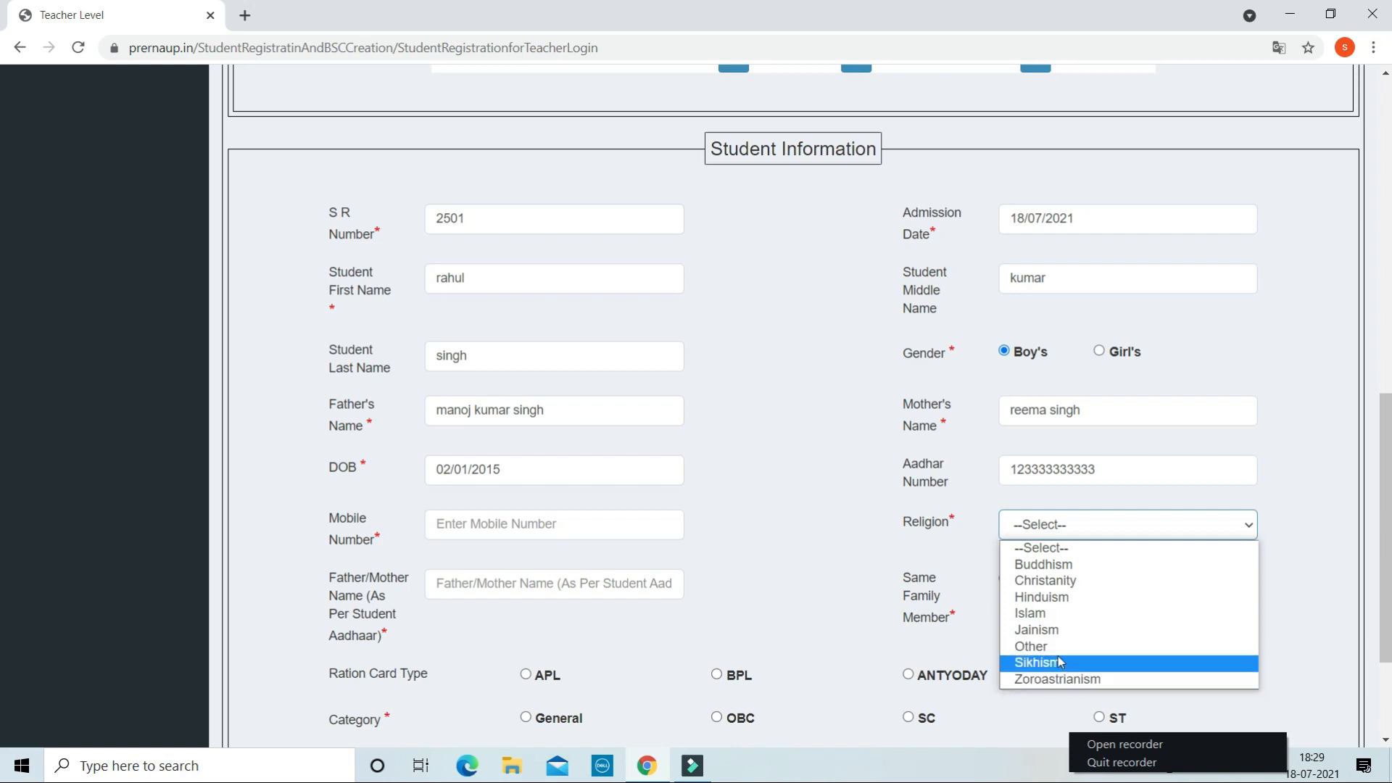
click(1066, 599)
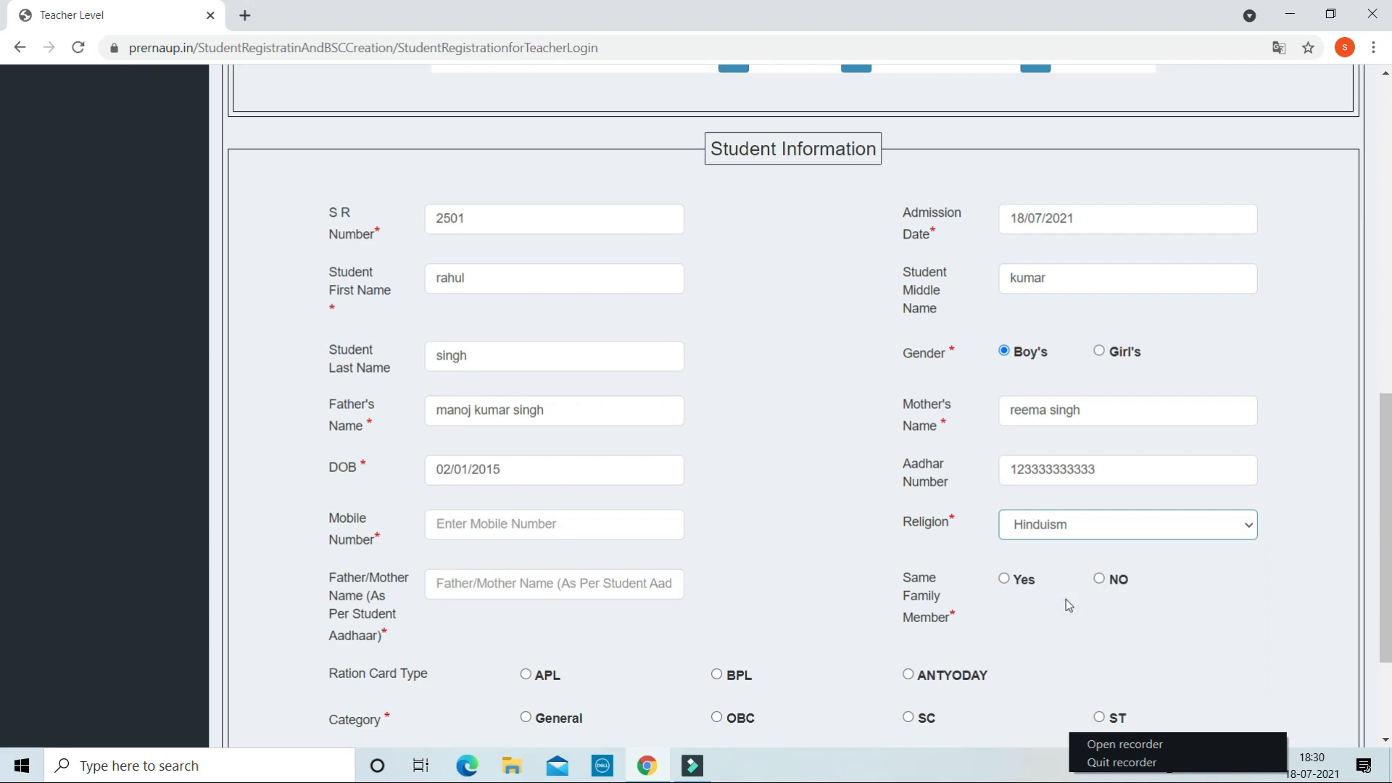
- Enter the parent's full name in the Father/Mother Name (As Per Student Aadhaar) field
scroll(758, 579, down, 1)
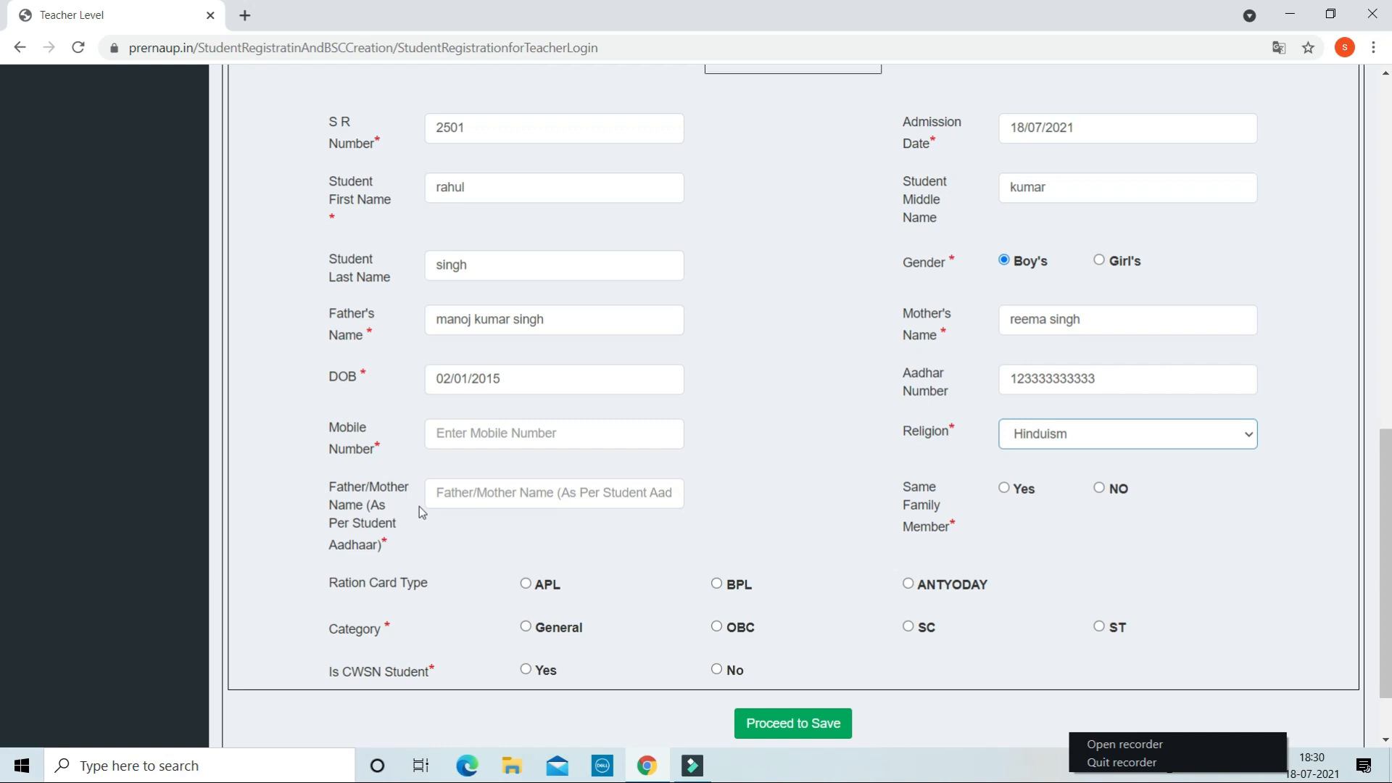
click(485, 495)
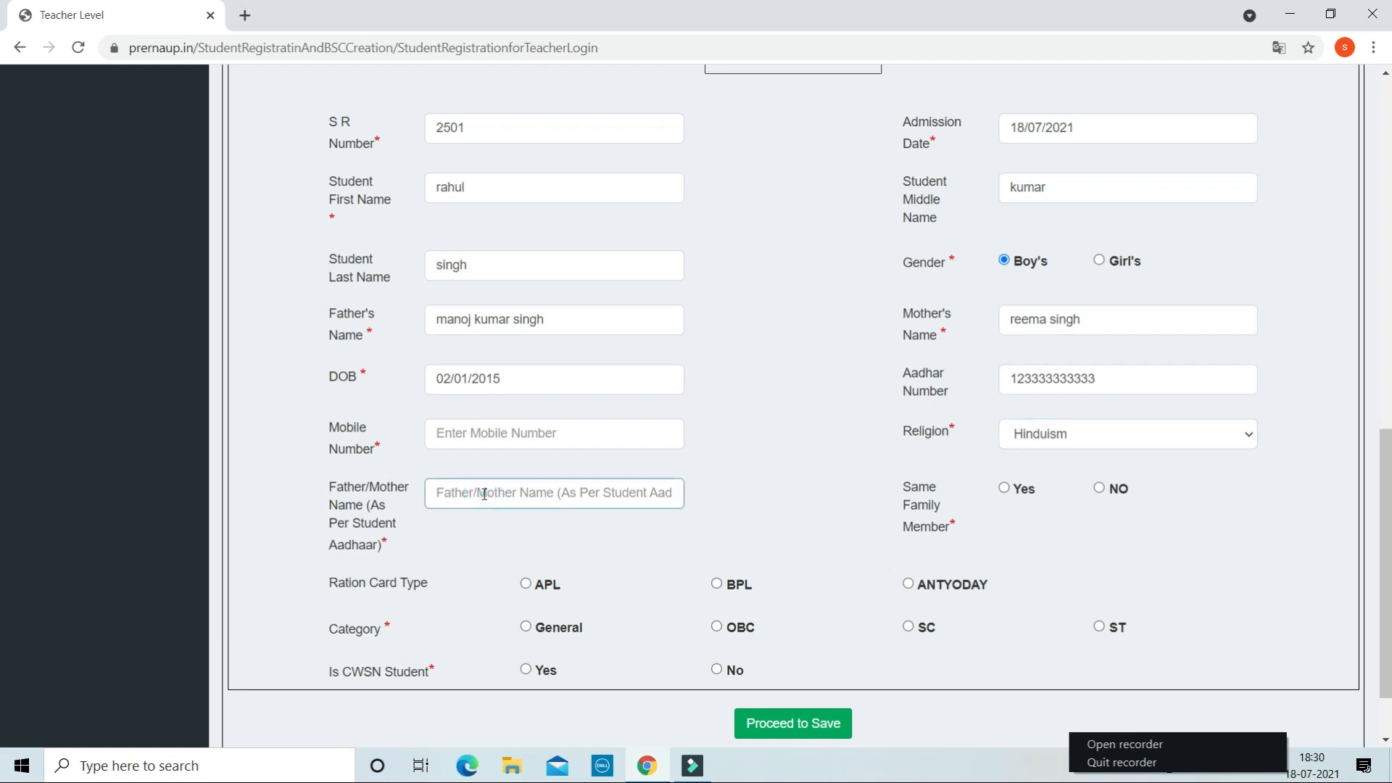
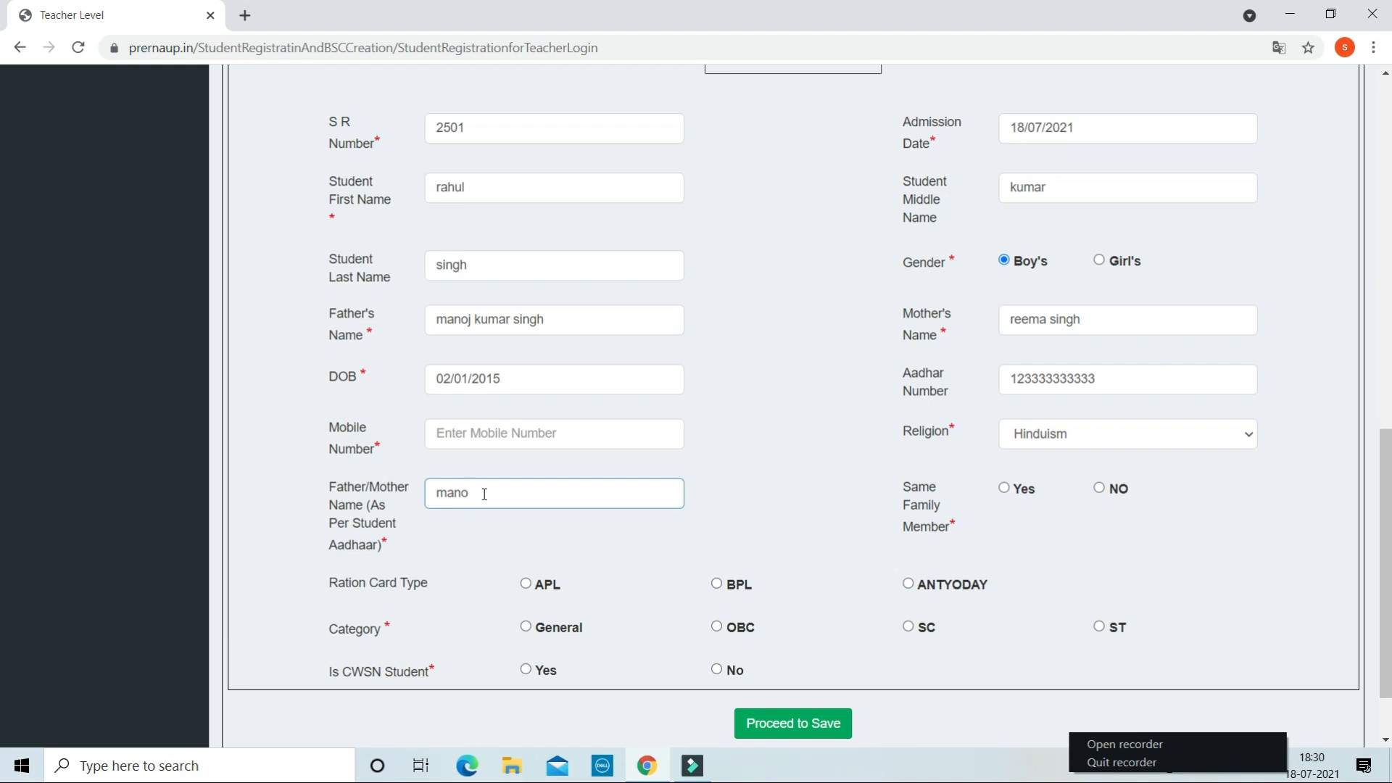
- Set Same Family Member to NO, ration card type to BPL, and category to General
click(1100, 488)
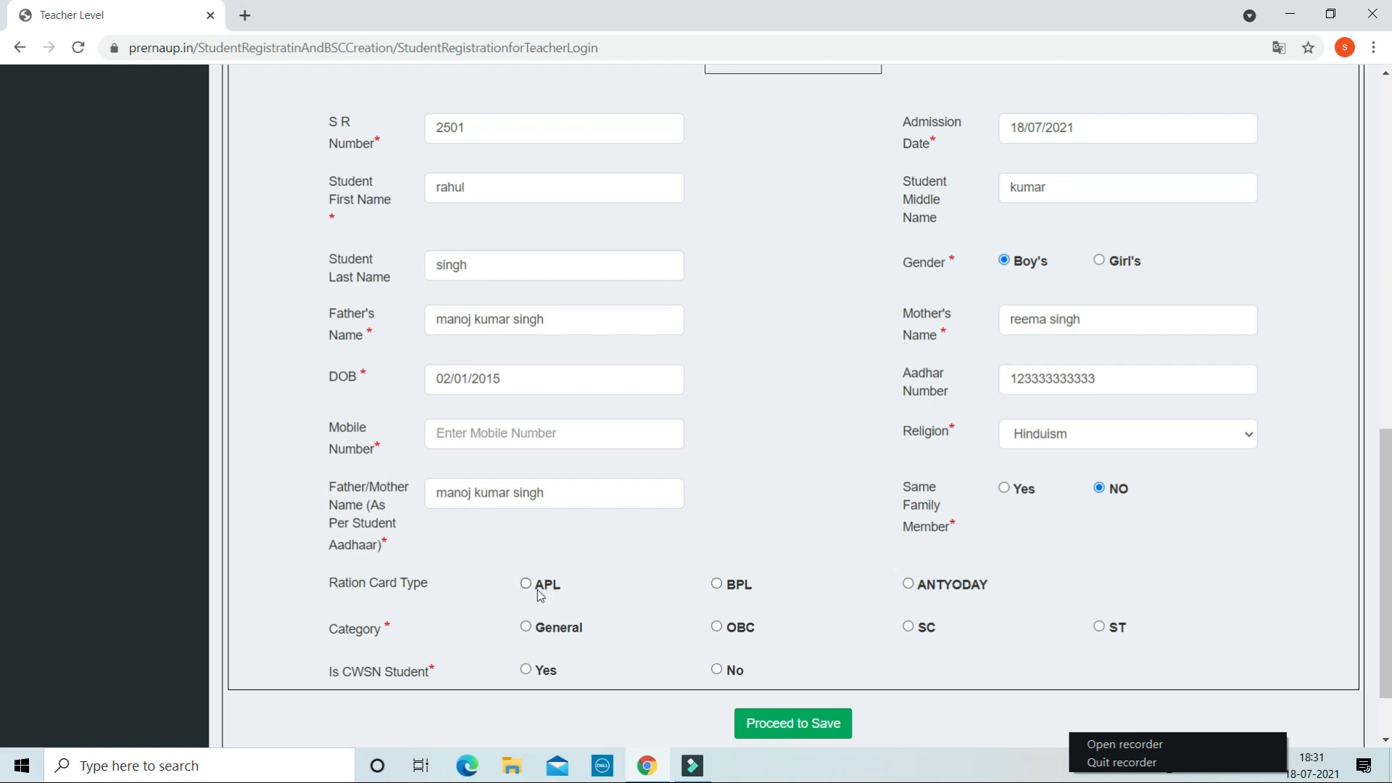
click(717, 584)
click(526, 627)
scroll(1033, 683, down, 1)
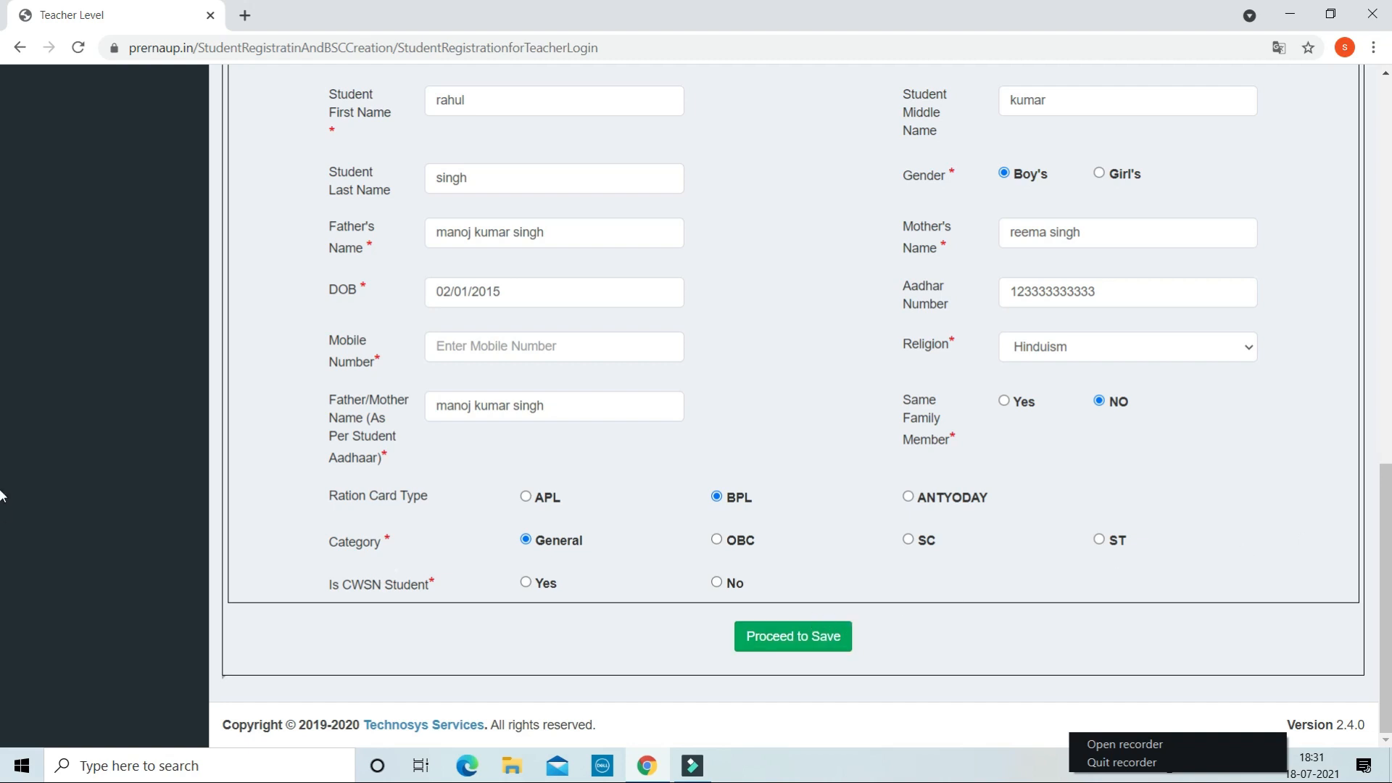
scroll(0, 468, up, 1)
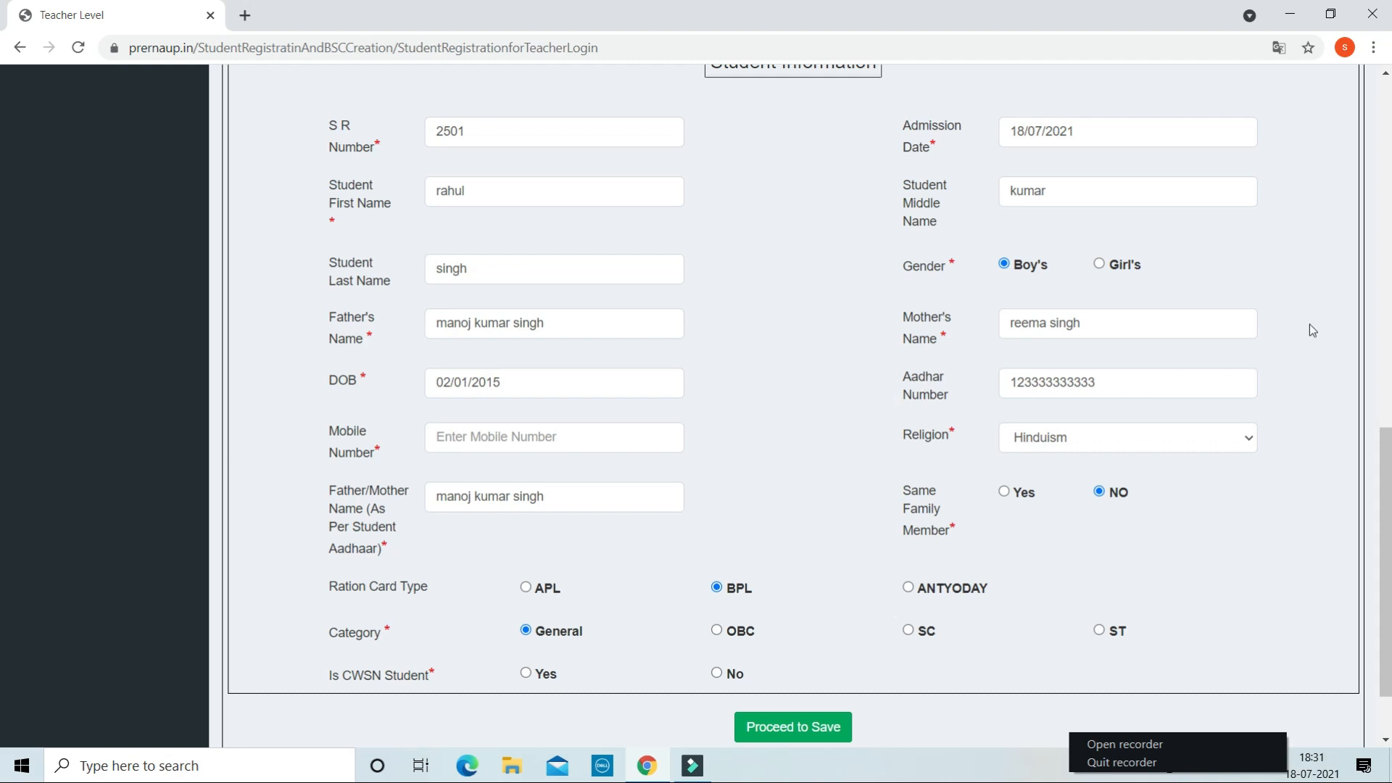
scroll(1382, 239, up, 3)
scroll(1382, 239, up, 1)
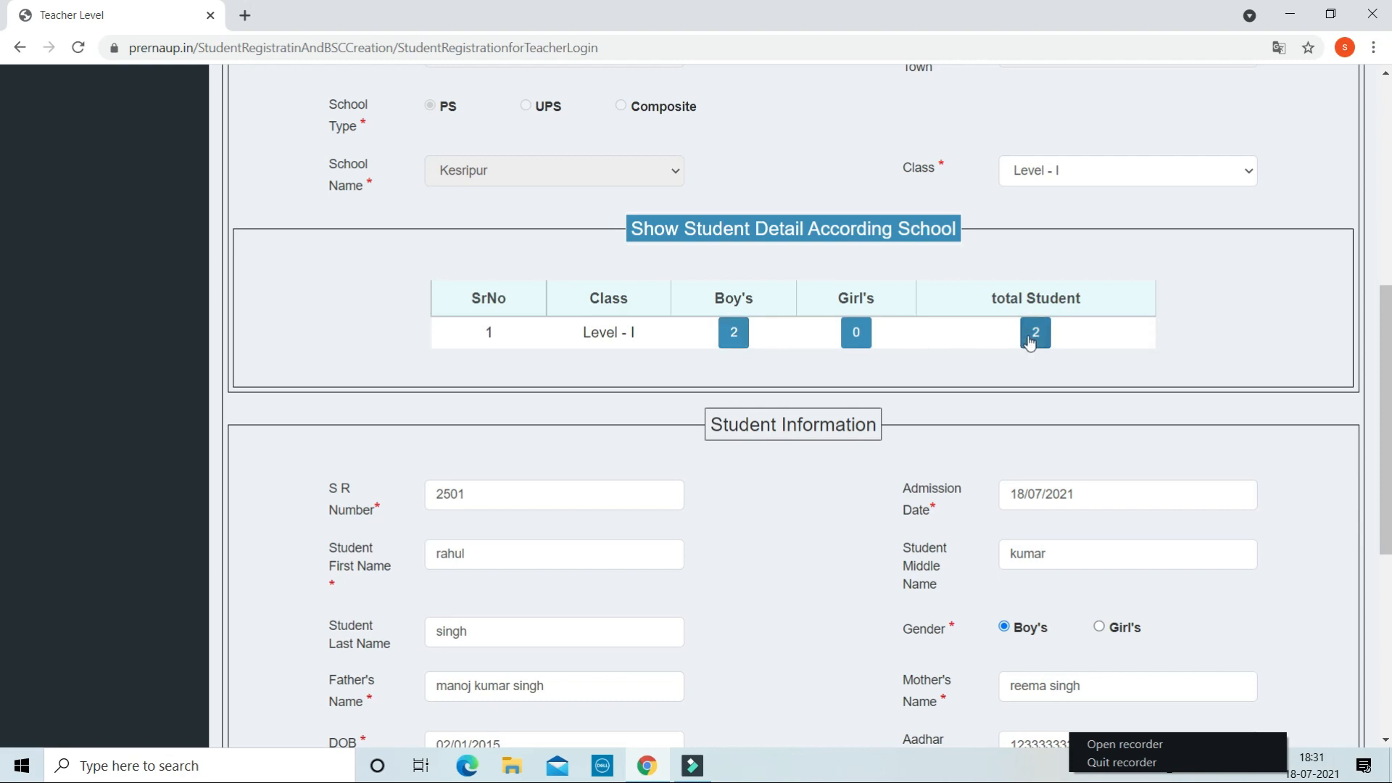
scroll(922, 438, down, 1)
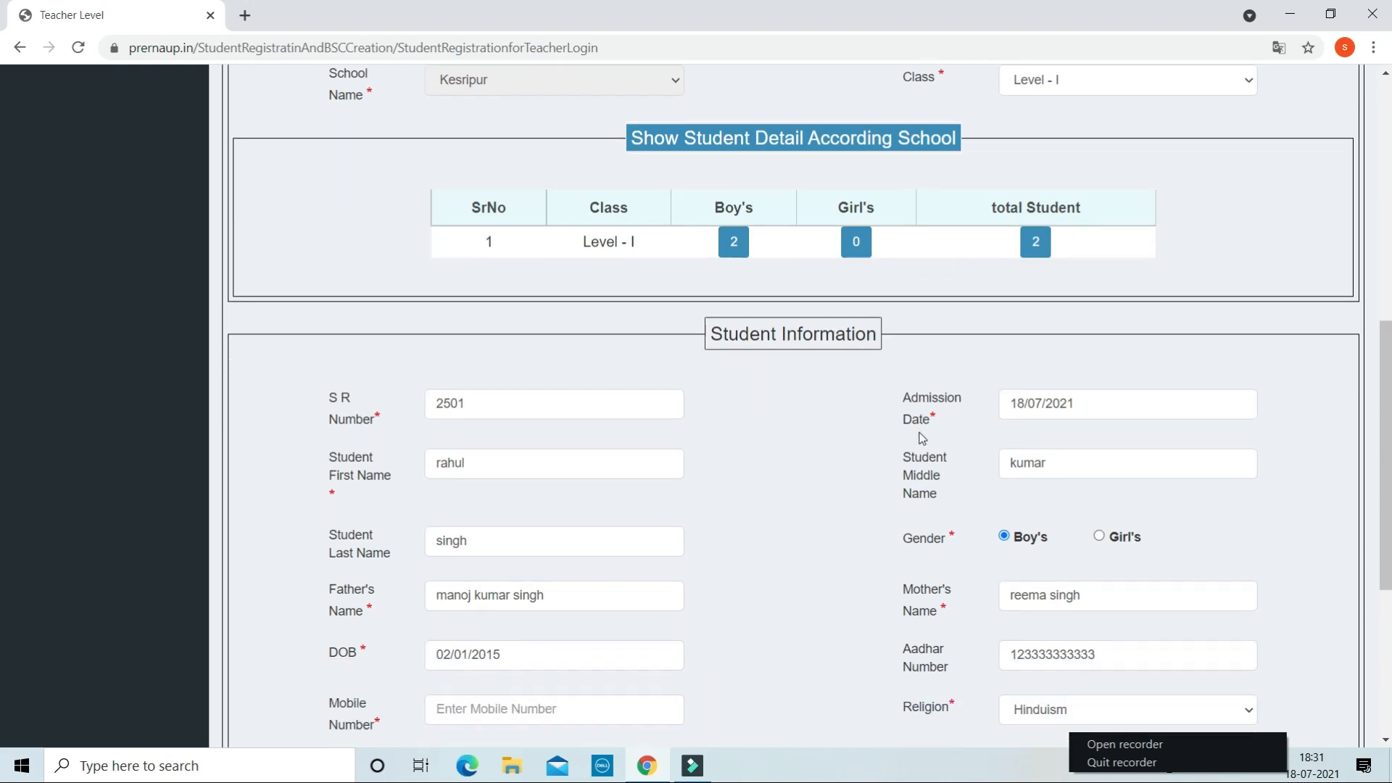
scroll(903, 450, down, 1)
scroll(854, 465, down, 1)
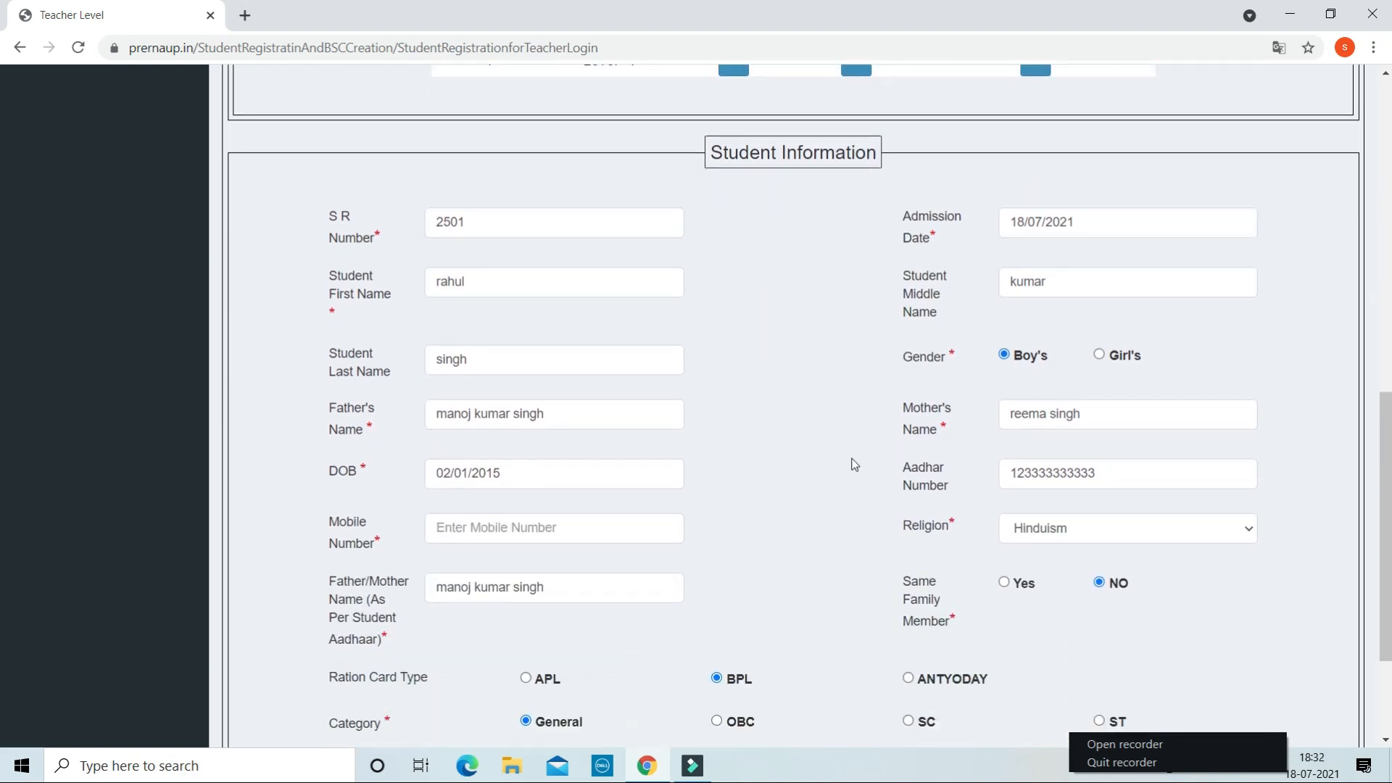
scroll(854, 464, down, 1)
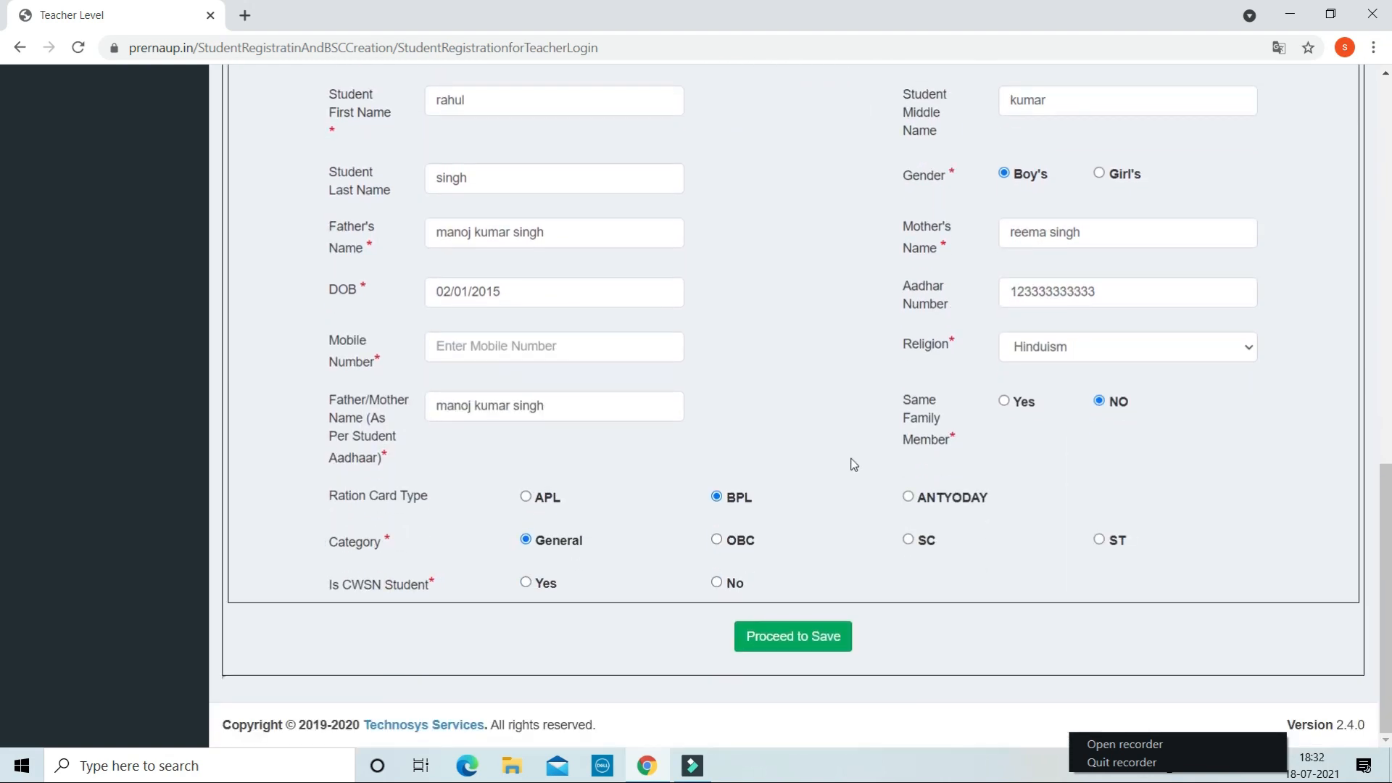
scroll(854, 464, up, 4)
scroll(854, 464, up, 9)
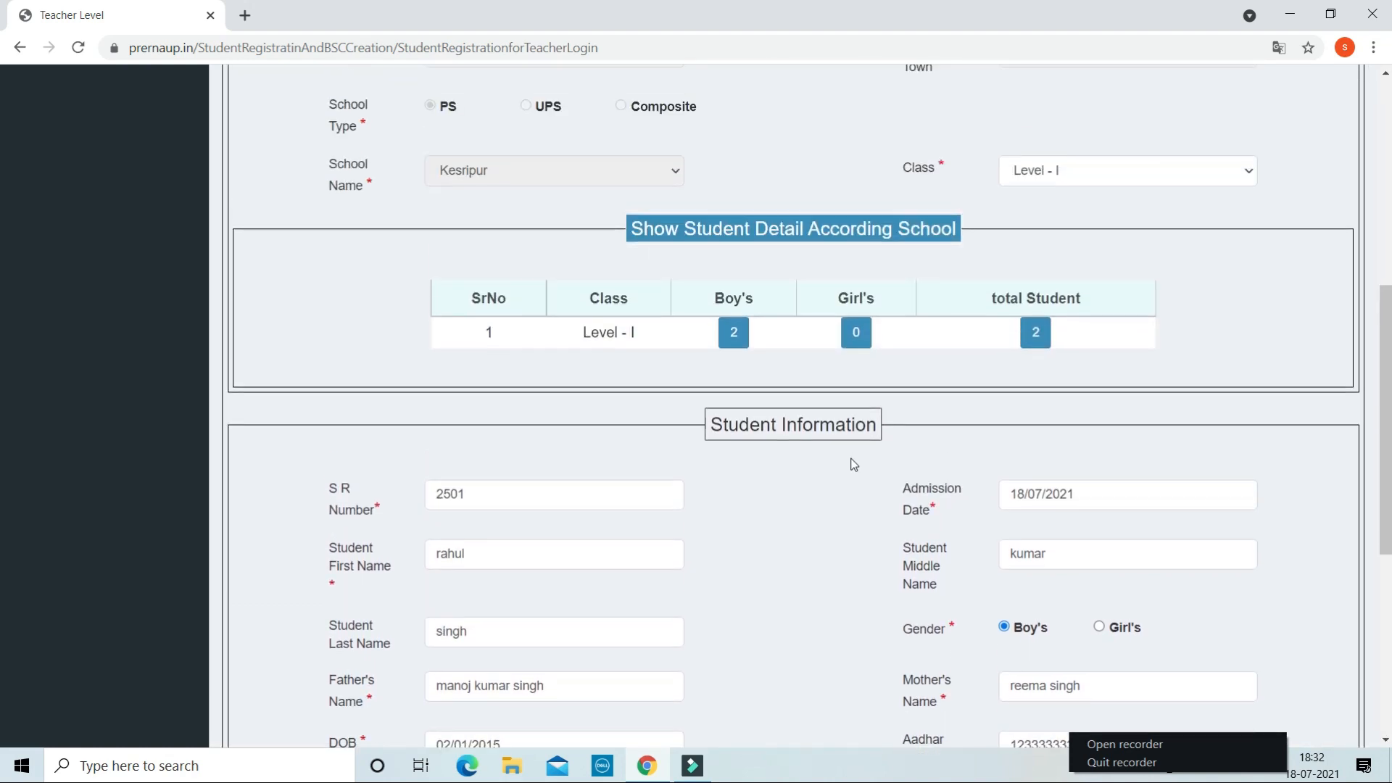
scroll(854, 465, up, 1)
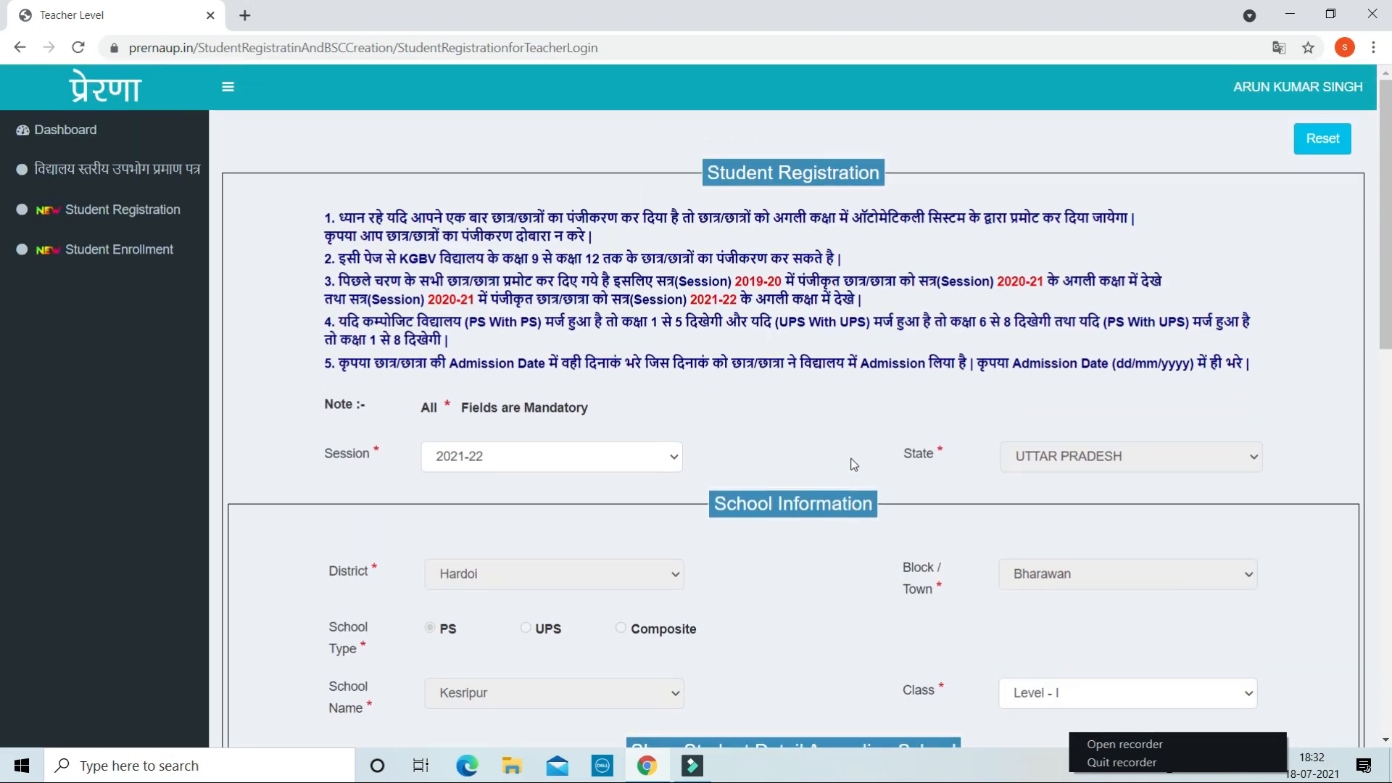